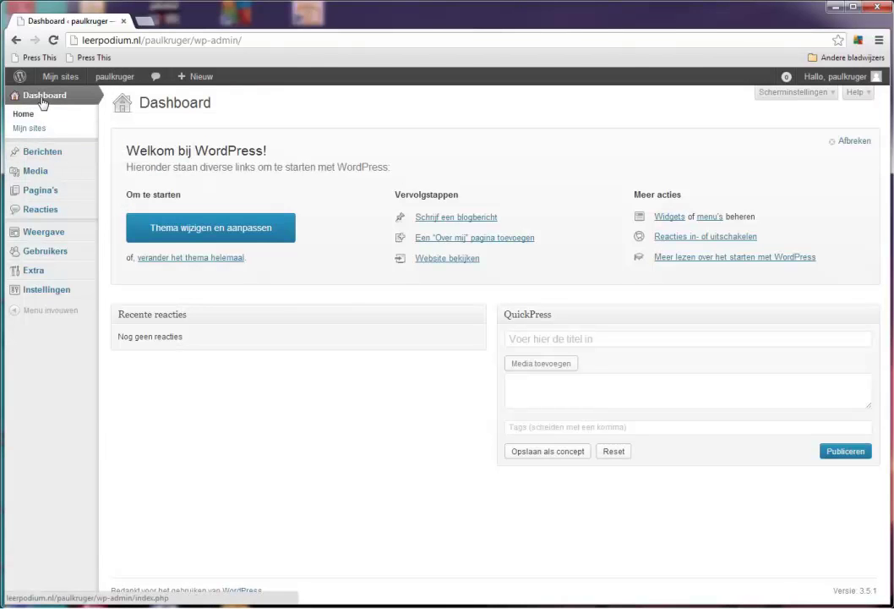
- Start a new blog post on the site
{"action": "mouse_move", "coordinate": [45, 303]}
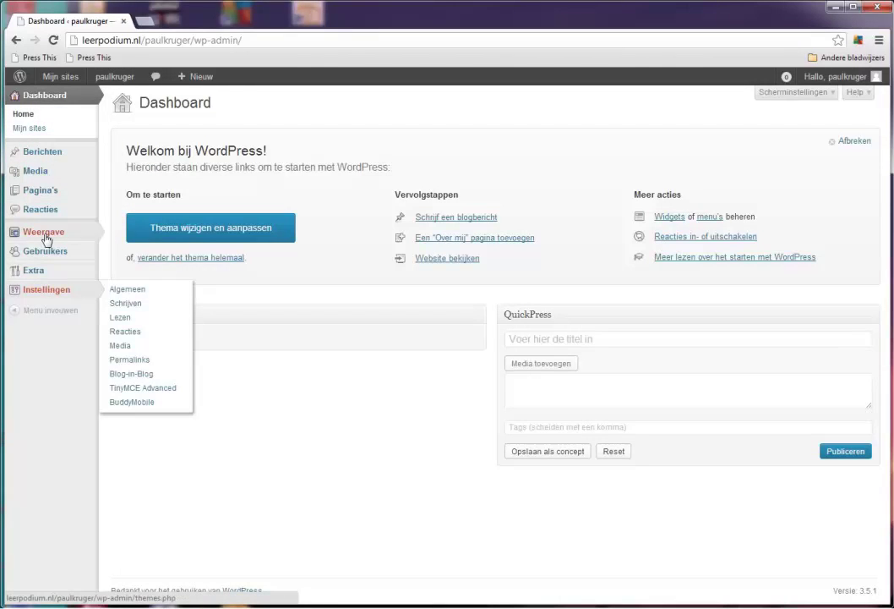
{"action": "mouse_move", "coordinate": [48, 170]}
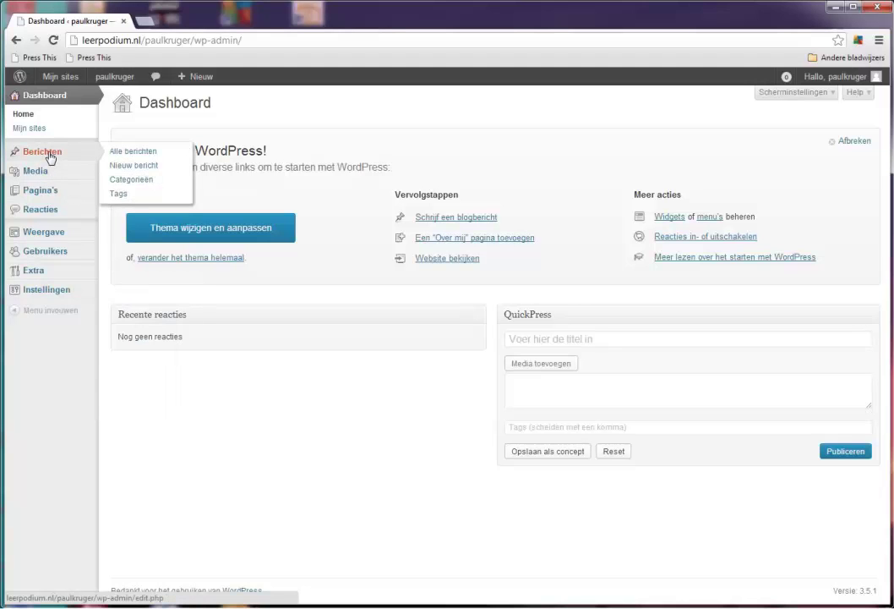
{"action": "left_click", "coordinate": [133, 166]}
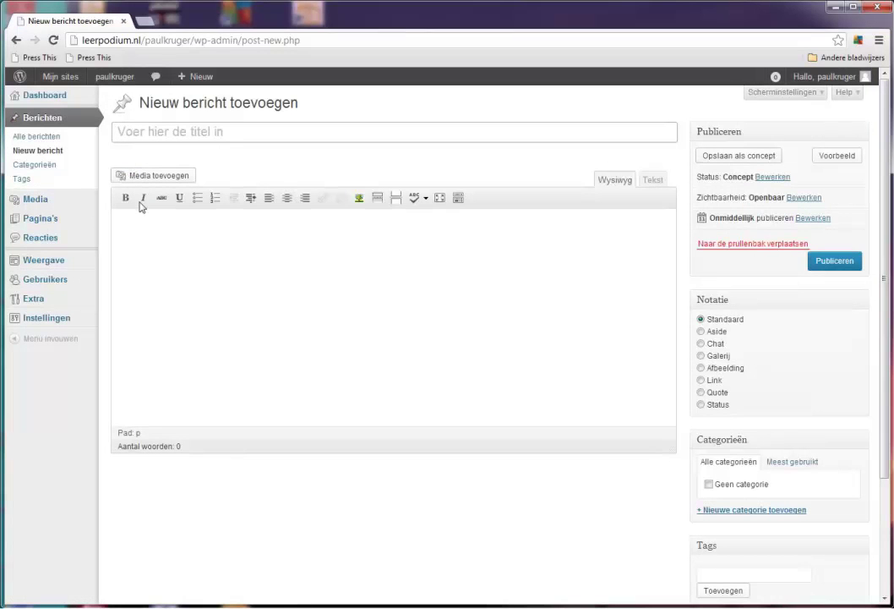
- In a new browser tab, search YouTube for "kunstmagneet den haag" and open the animation video titled "mo"
{"action": "left_click", "coordinate": [147, 22]}
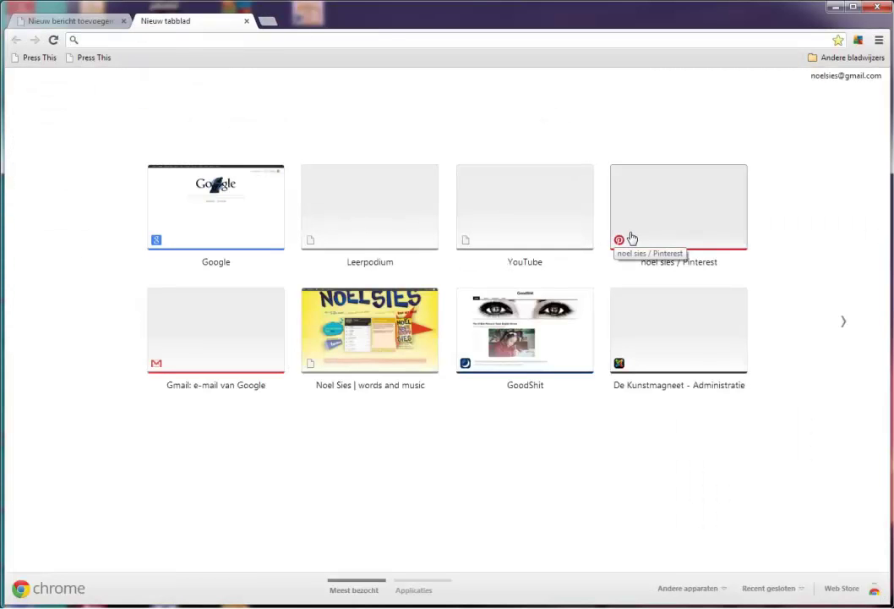
{"action": "left_click", "coordinate": [557, 232]}
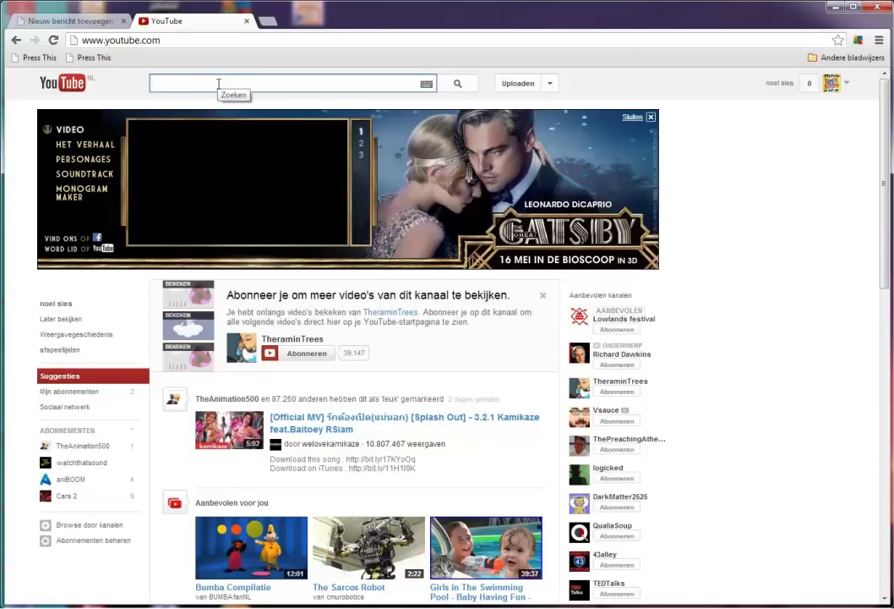
{"action": "type", "text": "nstmagneet"}
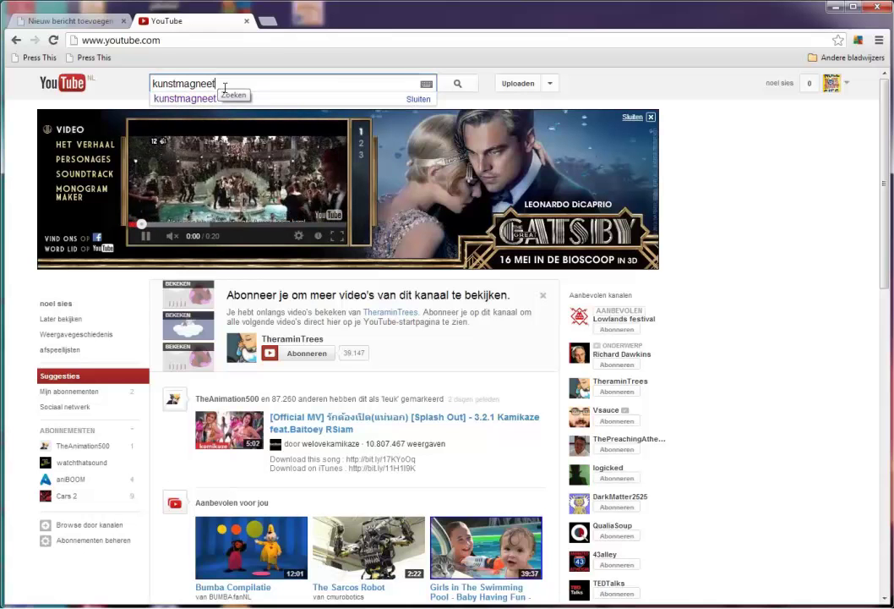
{"action": "type", "text": " den "}
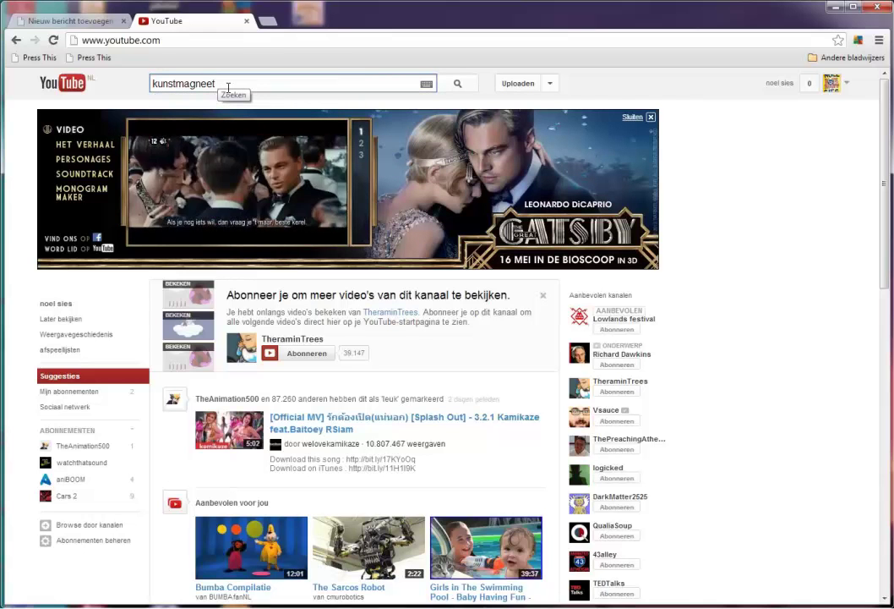
{"action": "type", "text": "haag"}
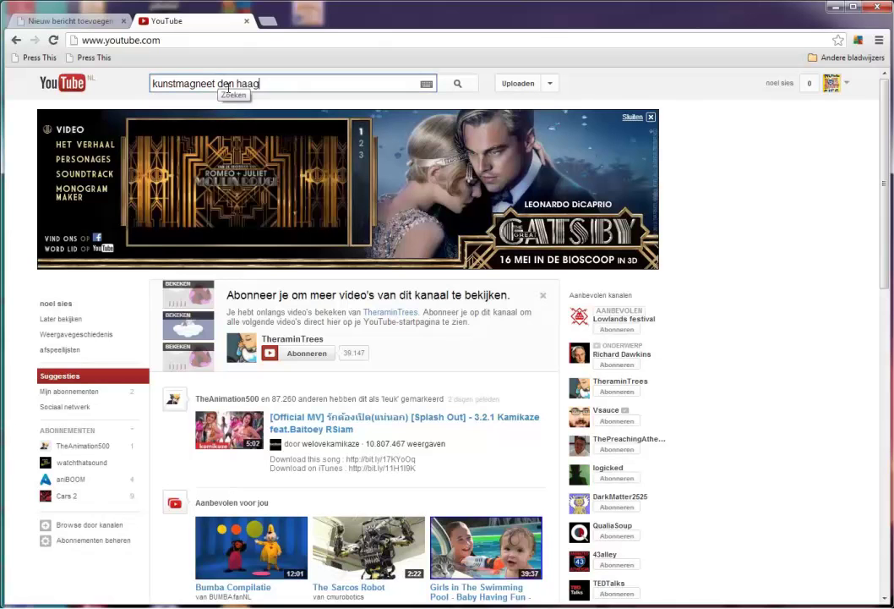
{"action": "left_click", "coordinate": [471, 92]}
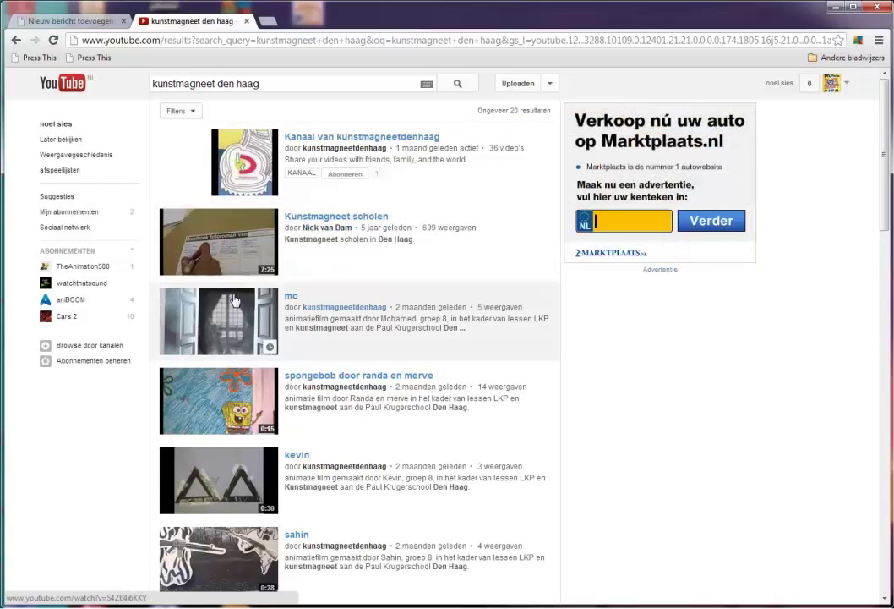
{"action": "left_click", "coordinate": [231, 321]}
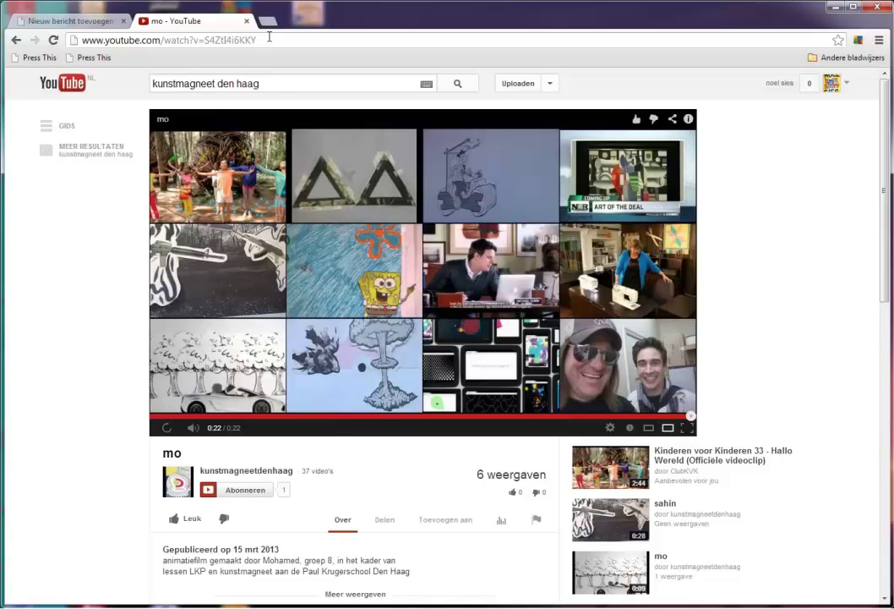
- Copy the video's web address into the body of the new WordPress post and title the post "animatie mo"
{"action": "left_click_drag", "start_coordinate": [264, 39], "coordinate": [78, 39]}
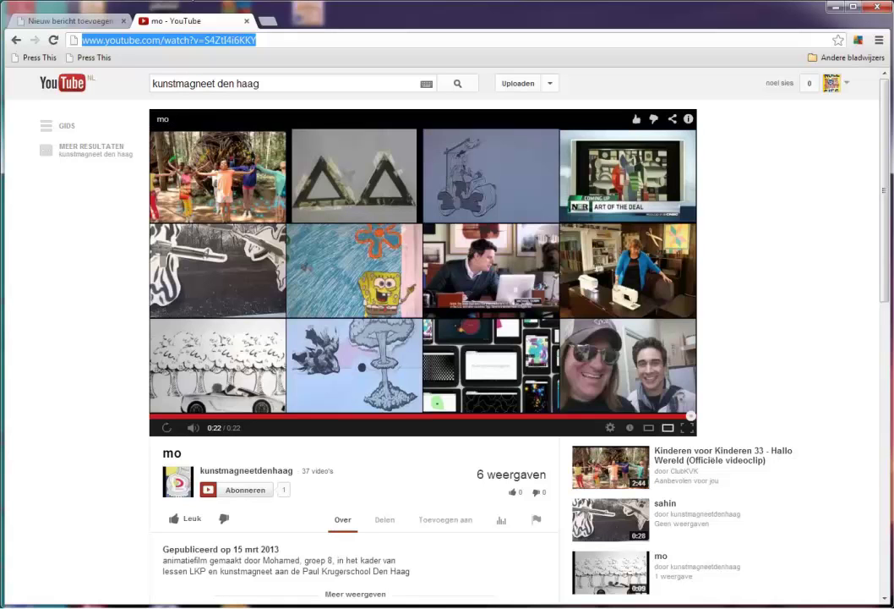
{"action": "left_click", "coordinate": [91, 20]}
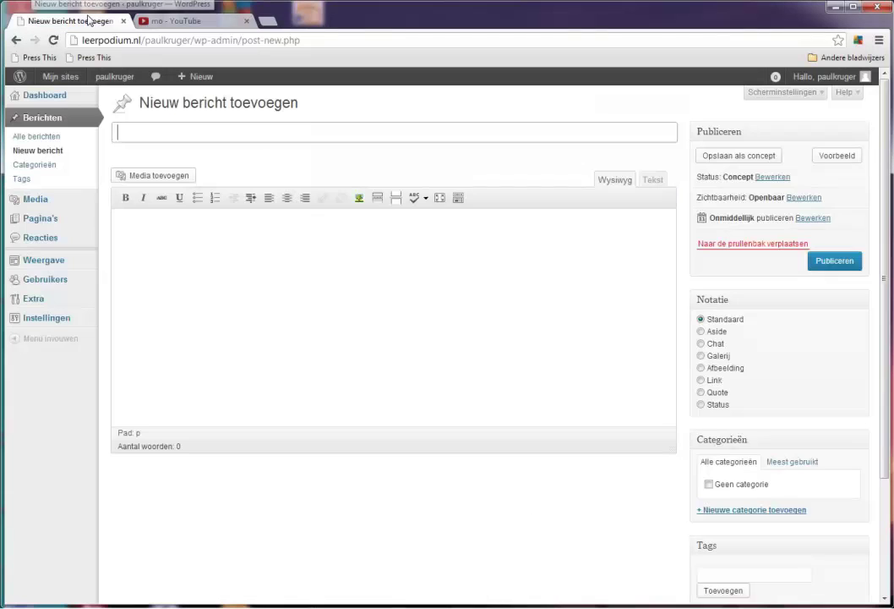
{"action": "left_click", "coordinate": [147, 250]}
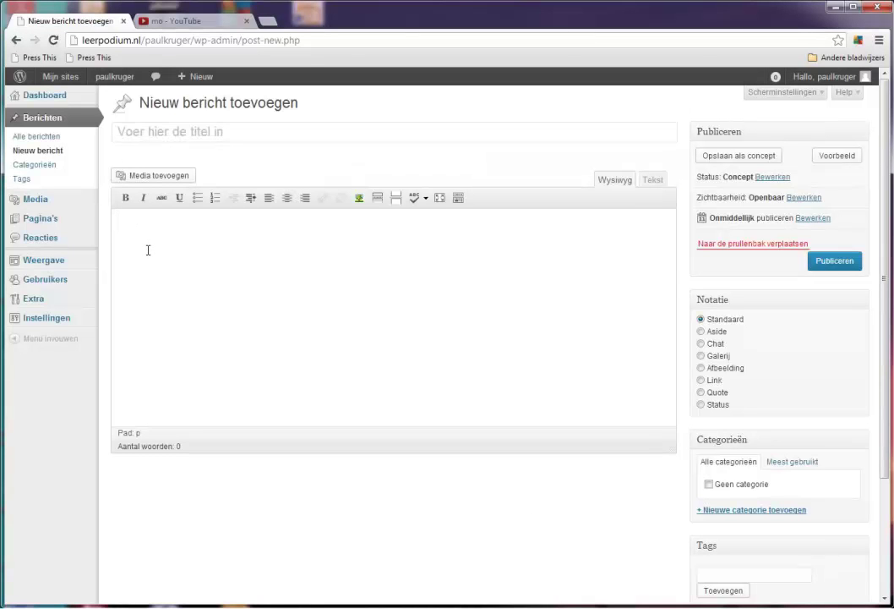
{"action": "type", "text": "http://www.youtube.com/watch?v=S4ZtI4j6KKY"}
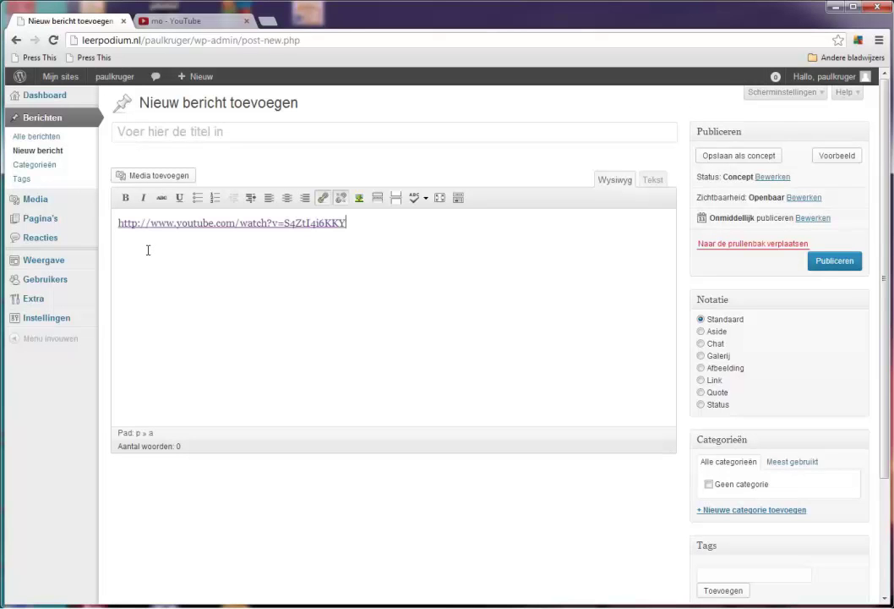
{"action": "left_click", "coordinate": [155, 129]}
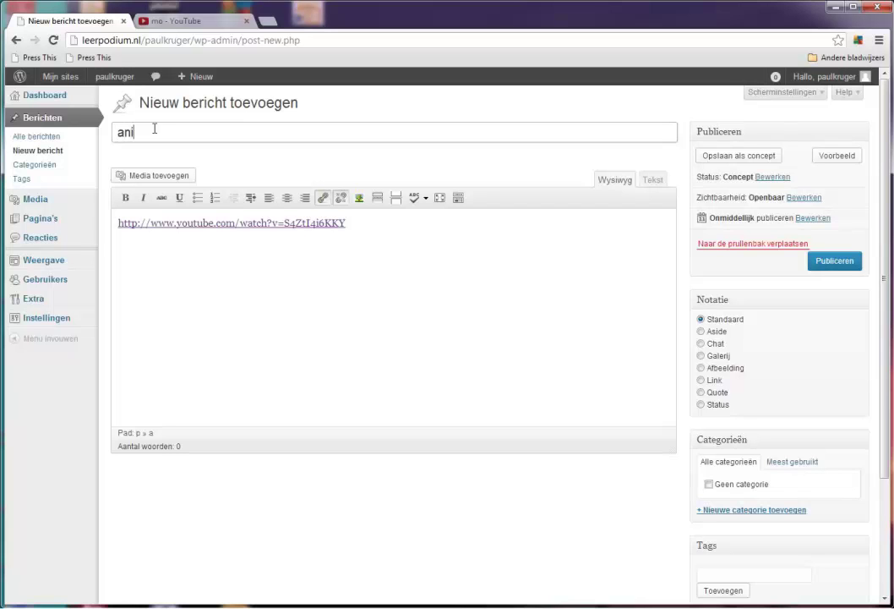
{"action": "type", "text": "animatie mo"}
- Below the video link, write a sentence about the maker, containing "een animatie filmpje gemaakt en die vind ik" and ending in random characters
{"action": "left_click", "coordinate": [143, 250]}
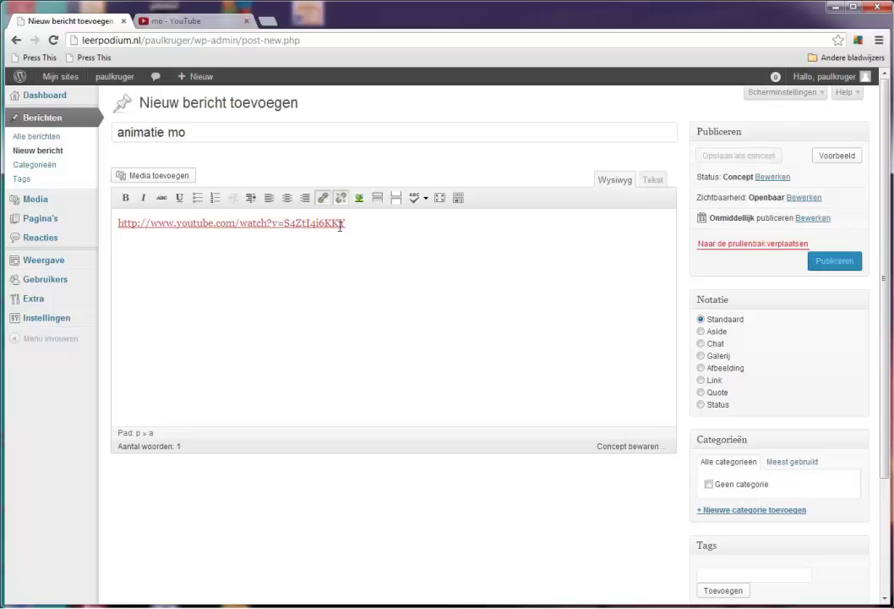
{"action": "key", "text": "Return"}
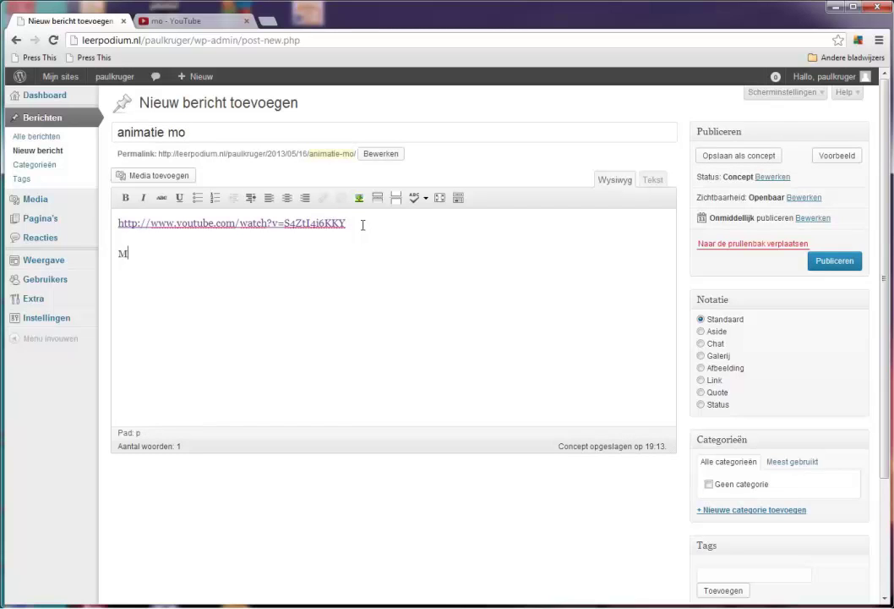
{"action": "type", "text": "Mo heeeft een"}
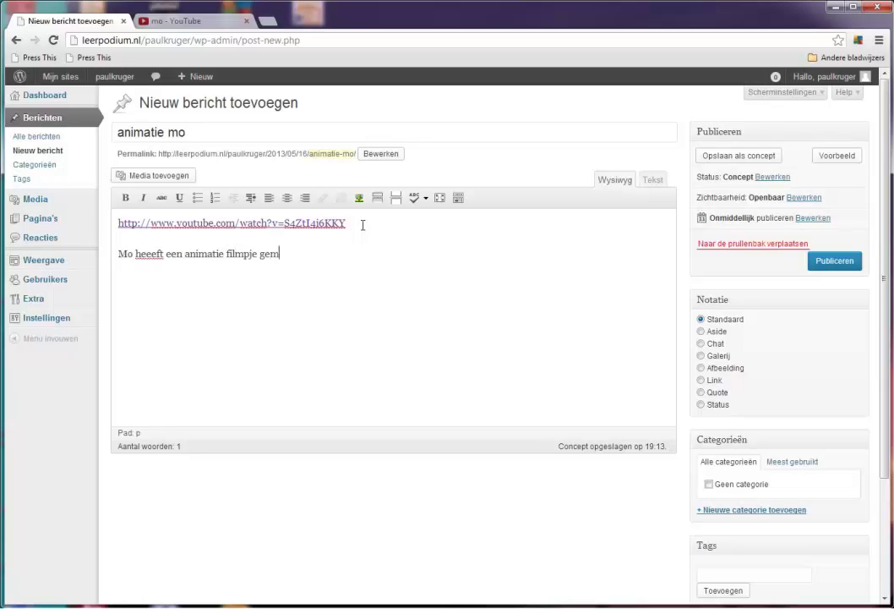
{"action": "type", "text": "animatie filmpje gemaakt en d"}
{"action": "type", "text": "BBONB"}
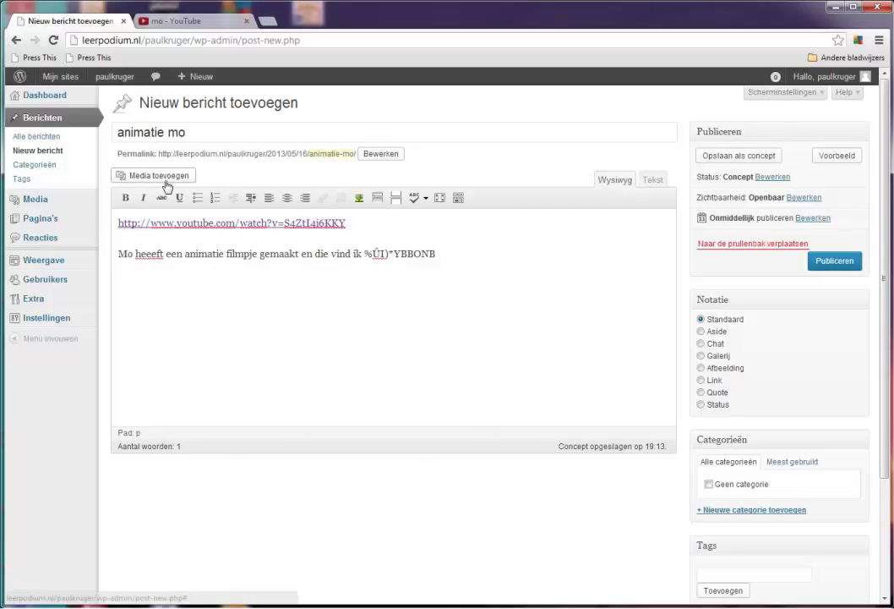
{"action": "key", "text": "Return"}
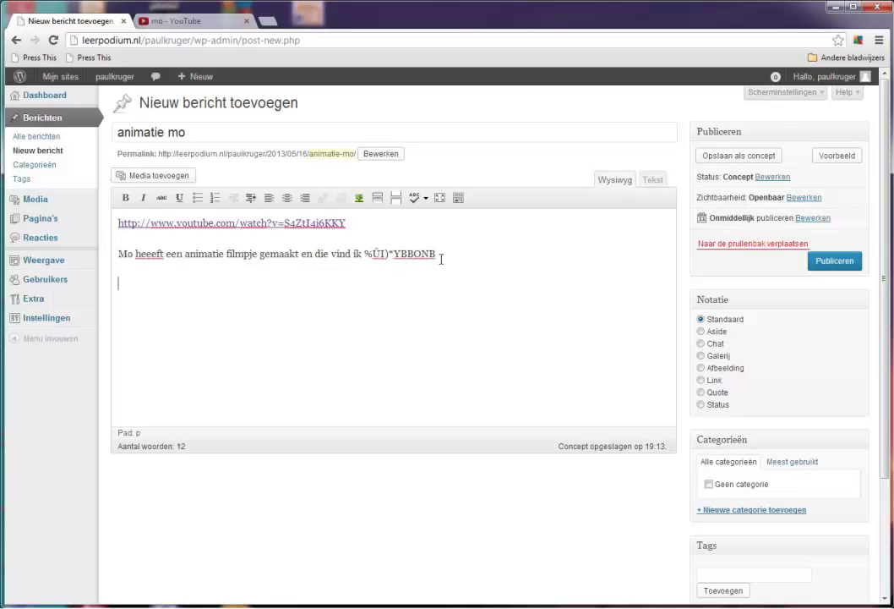
{"action": "left_click", "coordinate": [153, 175]}
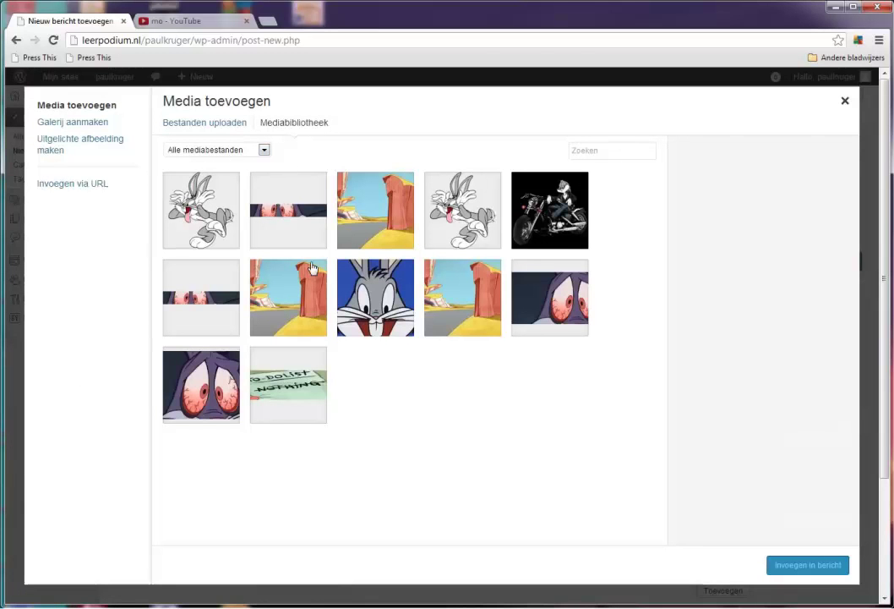
{"action": "left_click", "coordinate": [200, 125]}
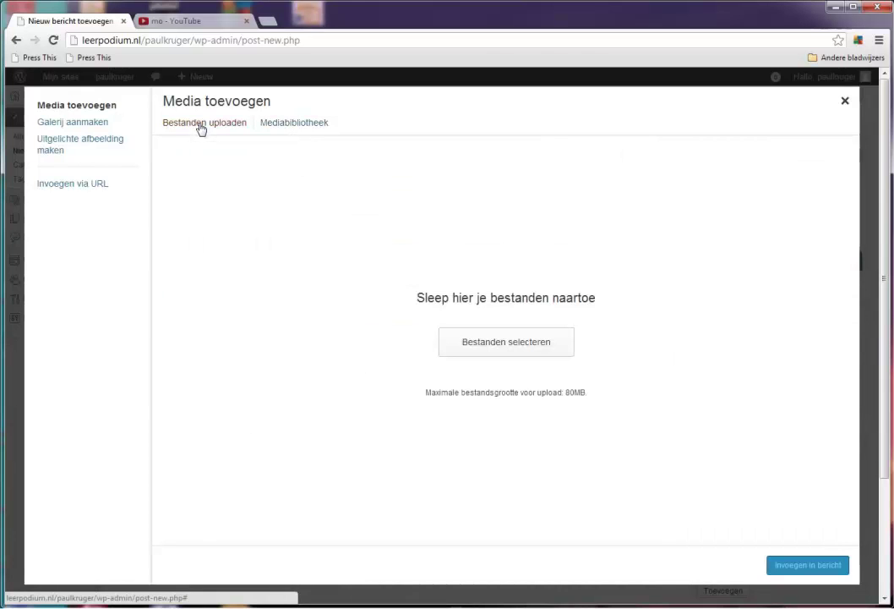
{"action": "left_click", "coordinate": [493, 349]}
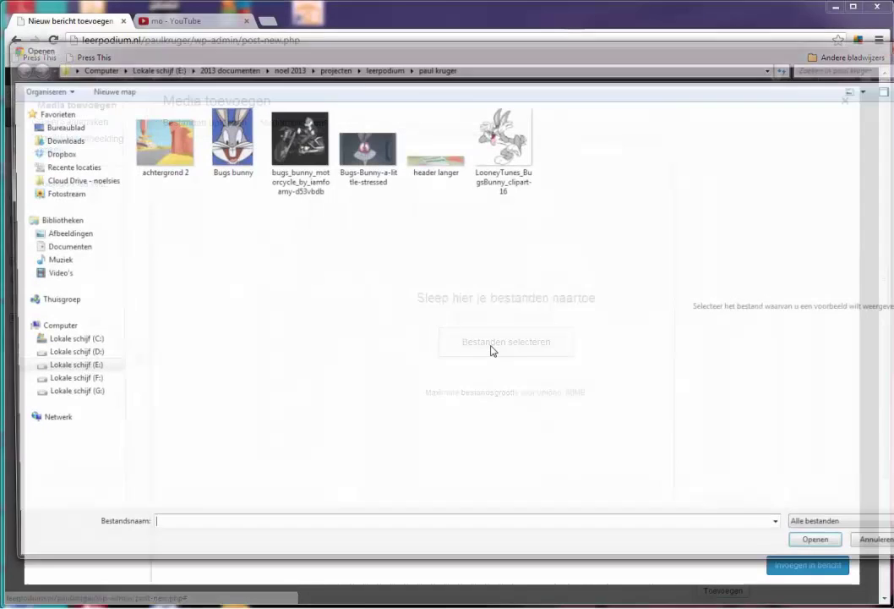
{"action": "left_click", "coordinate": [376, 67]}
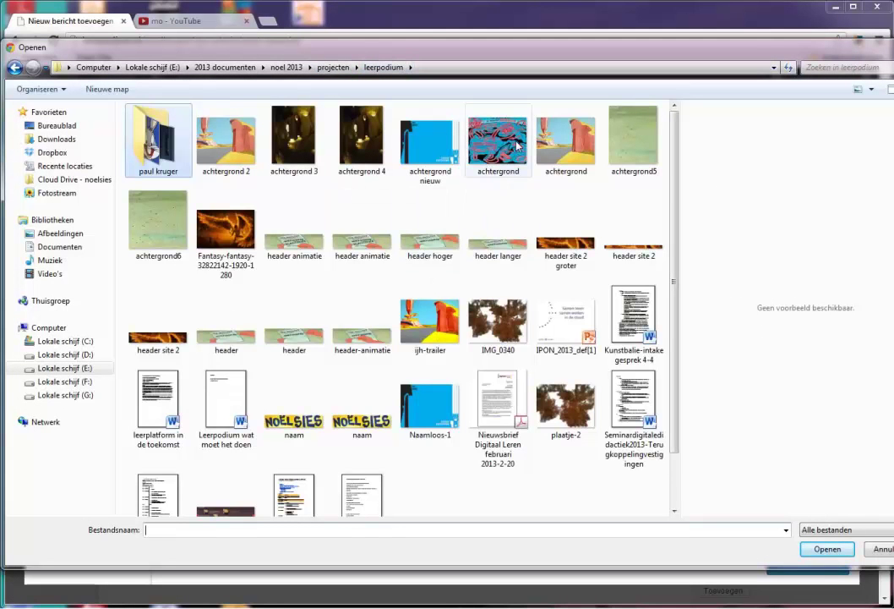
{"action": "left_click", "coordinate": [211, 207]}
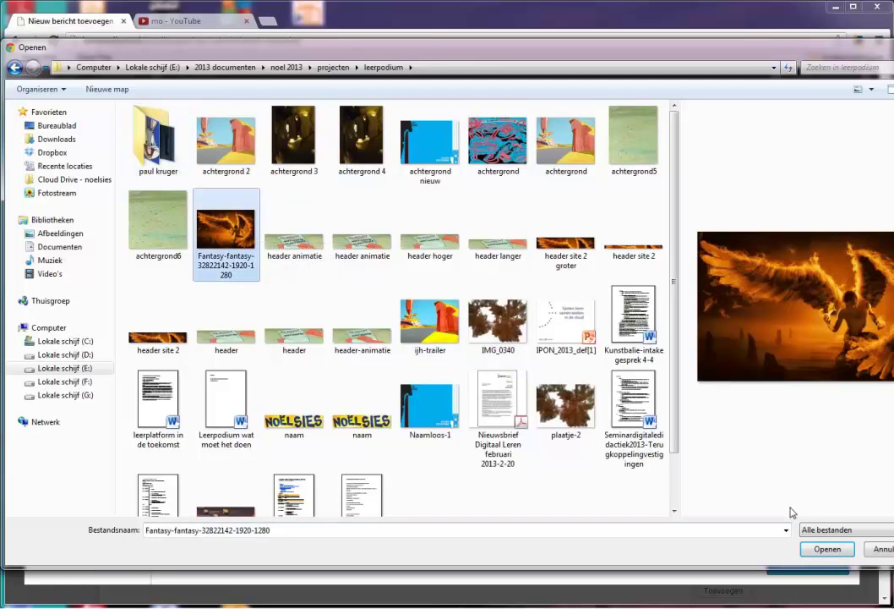
{"action": "left_click", "coordinate": [827, 549]}
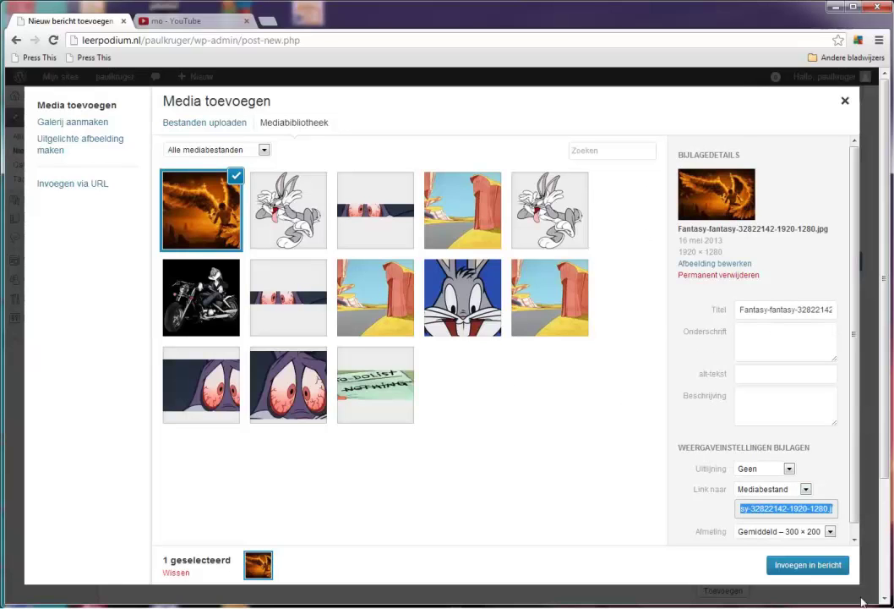
{"action": "left_click", "coordinate": [807, 565]}
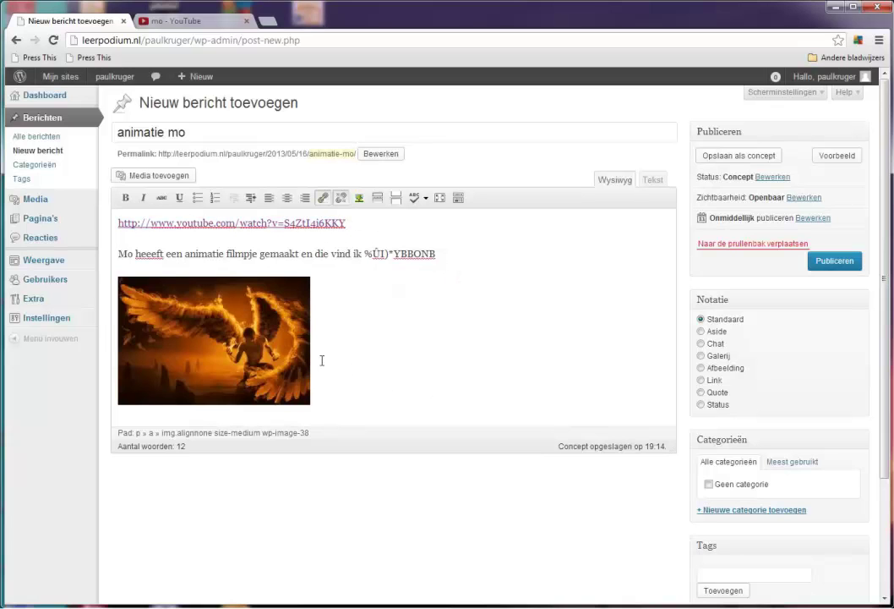
- Link the inserted image to the YouTube video by replacing its link URL with the video's copied address
{"action": "left_click", "coordinate": [233, 338]}
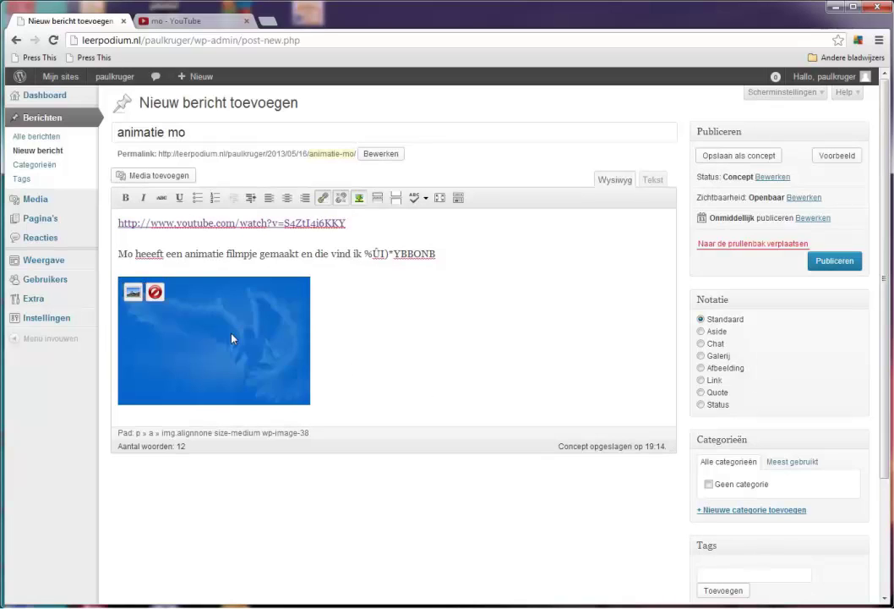
{"action": "left_click", "coordinate": [324, 198]}
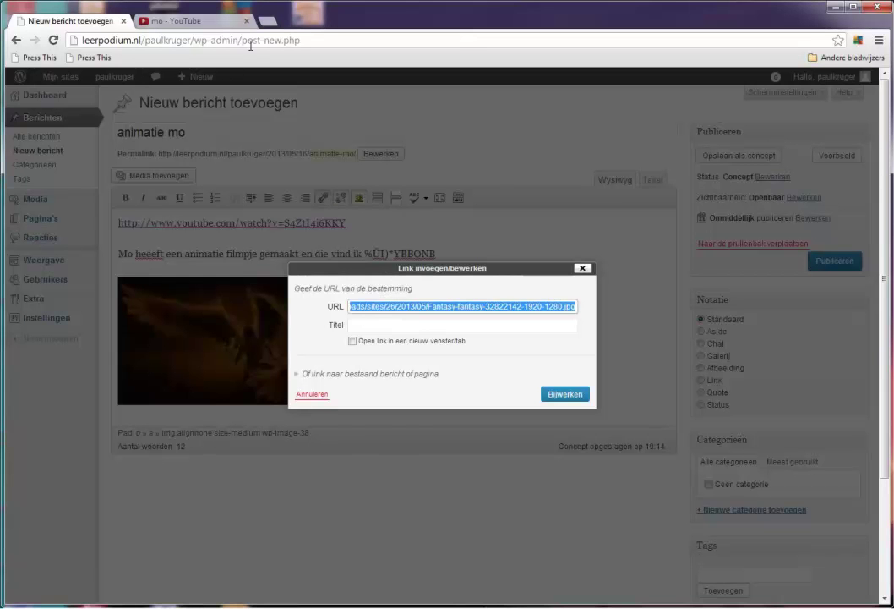
{"action": "left_click", "coordinate": [211, 25]}
{"action": "left_click", "coordinate": [285, 40]}
{"action": "left_click_drag", "start_coordinate": [286, 39], "coordinate": [48, 39]}
{"action": "key", "text": "ctrl+c"}
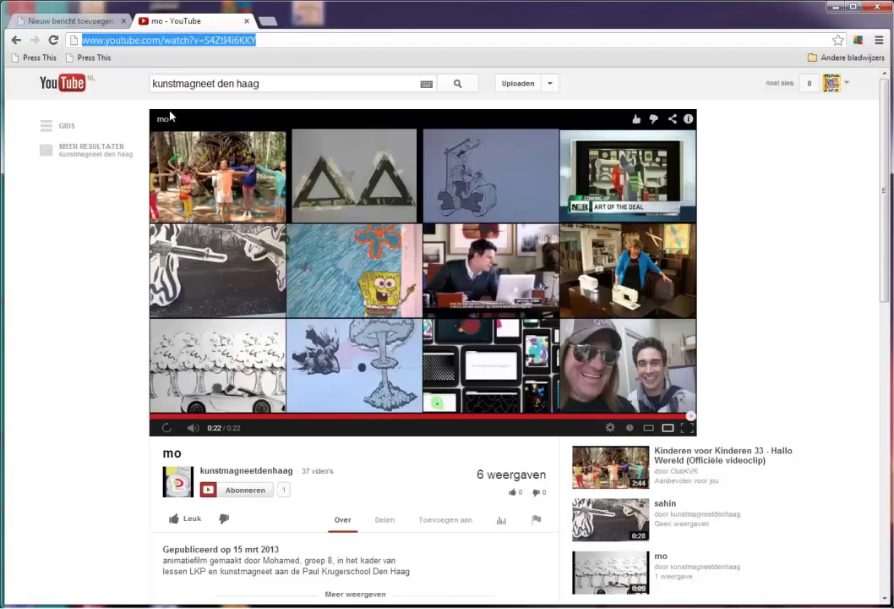
{"action": "left_click", "coordinate": [96, 22]}
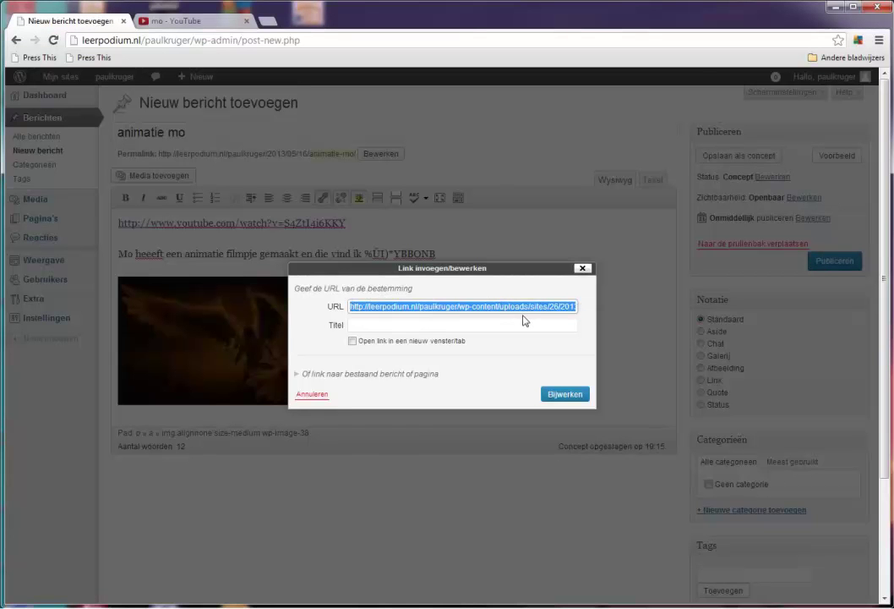
{"action": "key", "text": "ctrl+v"}
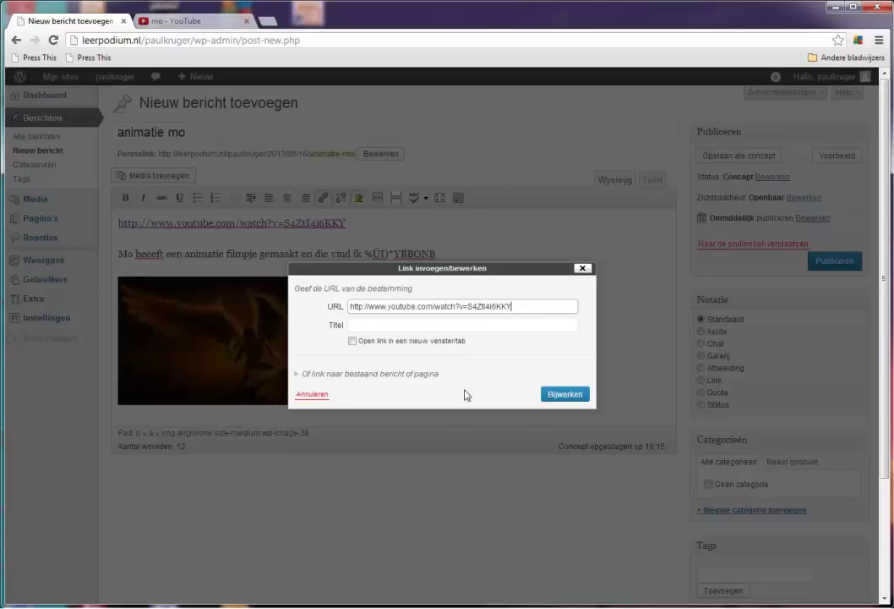
{"action": "left_click", "coordinate": [566, 395]}
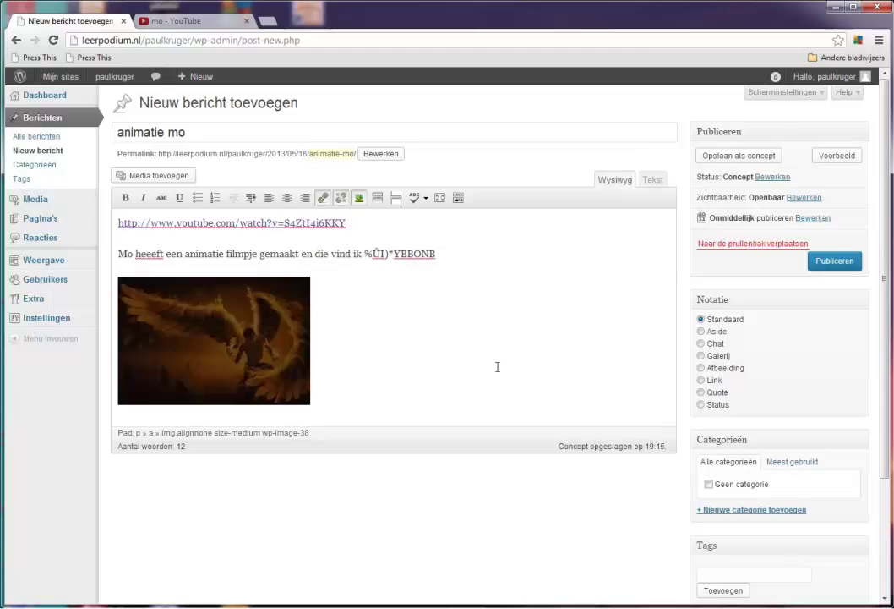
- Publish the post and open the site's home page to view it
{"action": "left_click", "coordinate": [848, 262]}
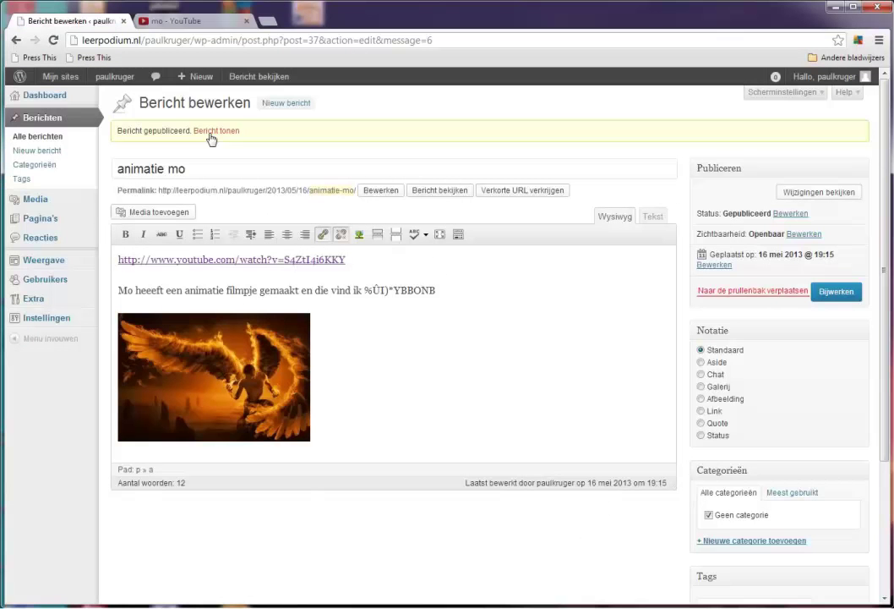
{"action": "left_click", "coordinate": [123, 97]}
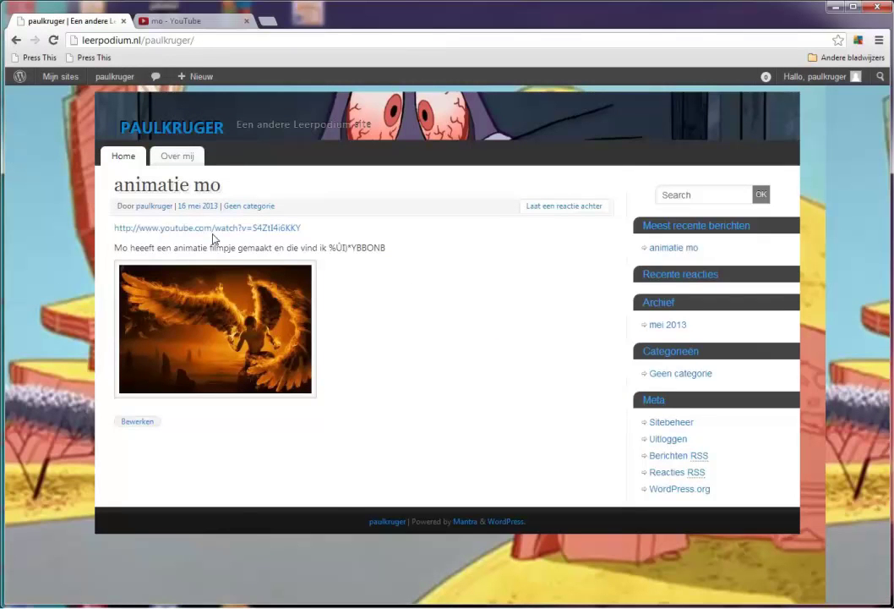
- Close the separate YouTube tab and test the post's text link and image link, returning to the site after each
{"action": "left_click", "coordinate": [246, 20]}
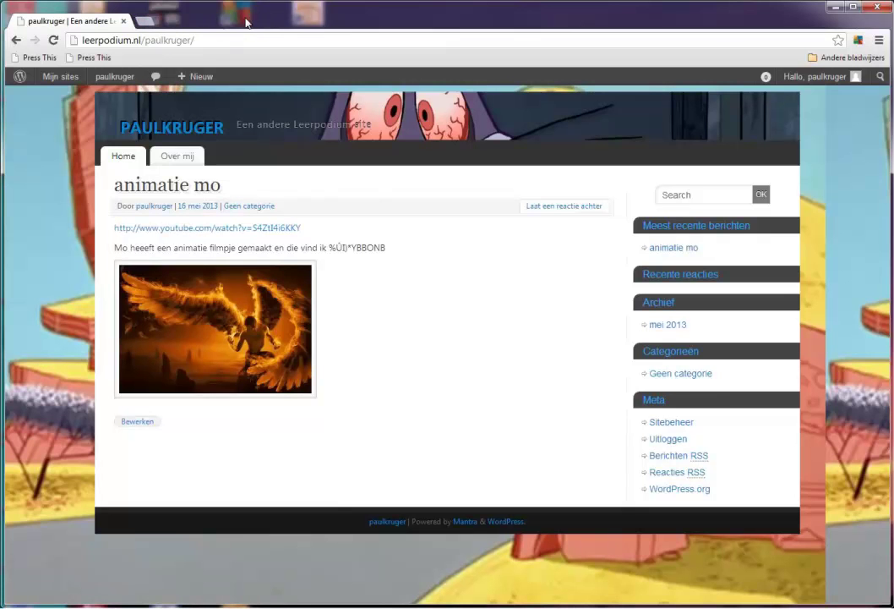
{"action": "left_click", "coordinate": [224, 229]}
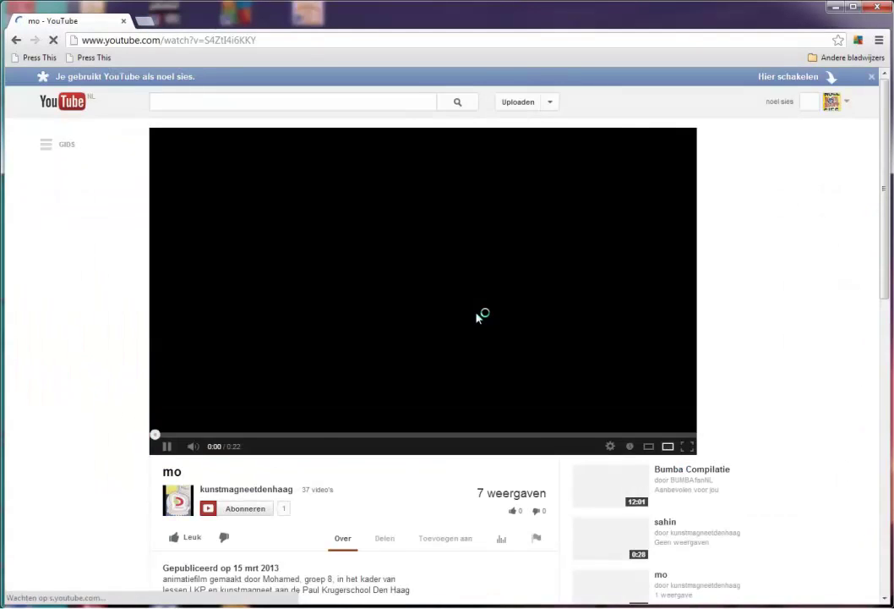
{"action": "left_click", "coordinate": [165, 446]}
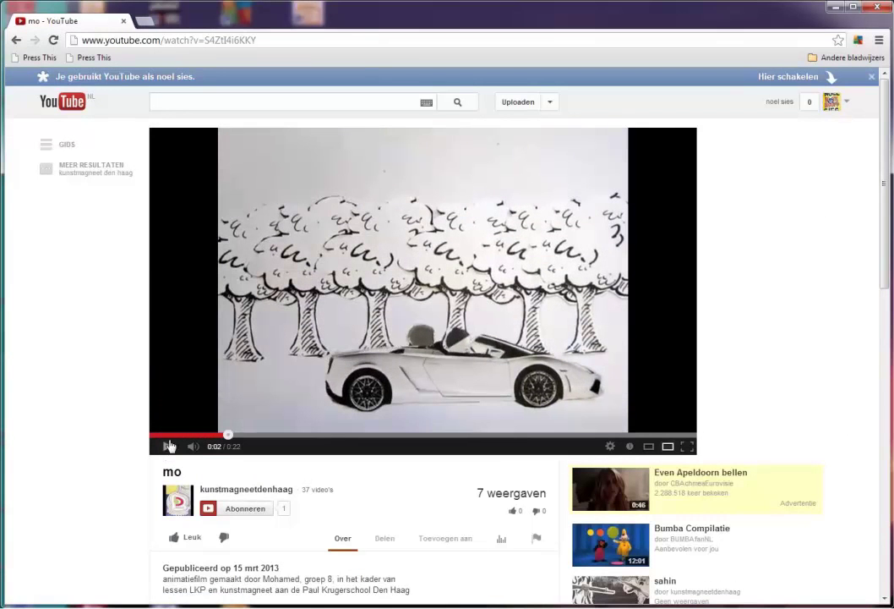
{"action": "left_click", "coordinate": [16, 41]}
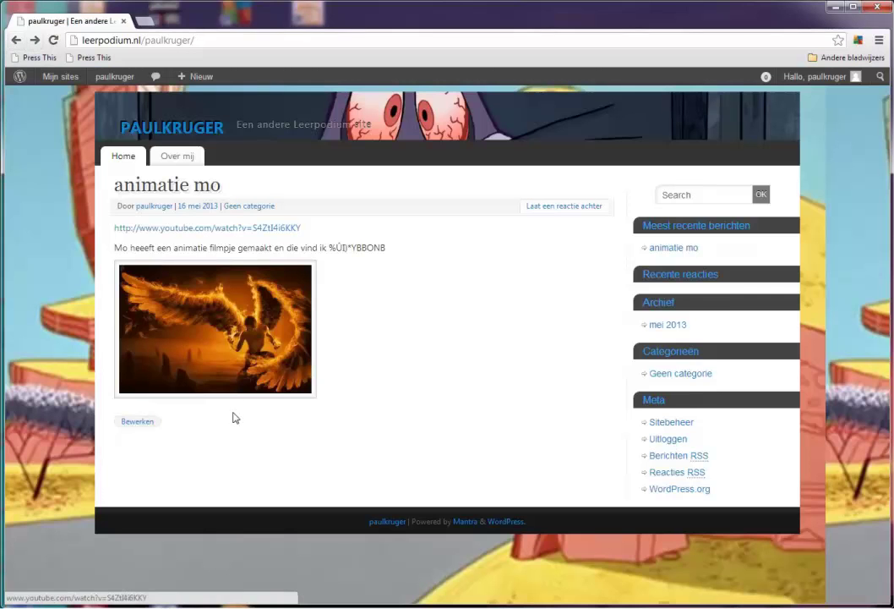
{"action": "left_click", "coordinate": [205, 320]}
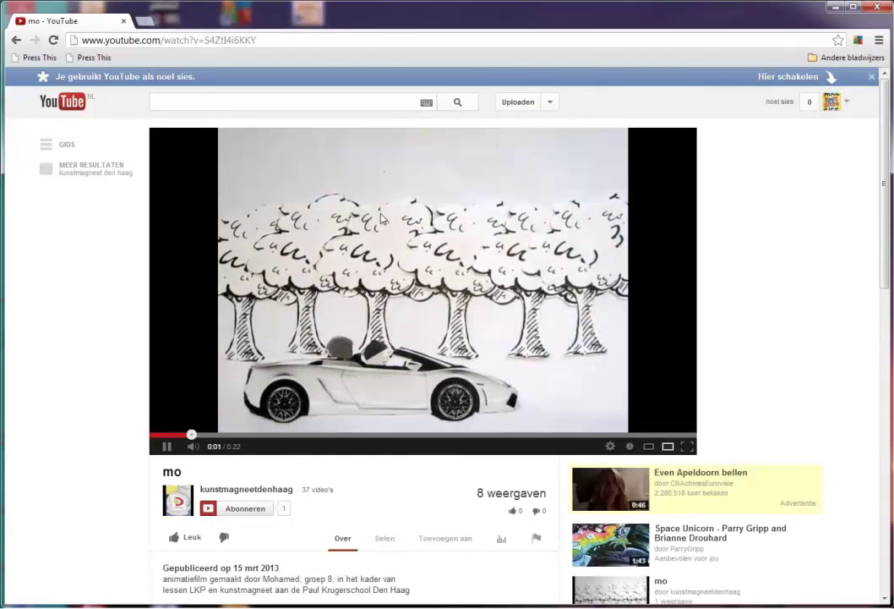
{"action": "left_click", "coordinate": [16, 41]}
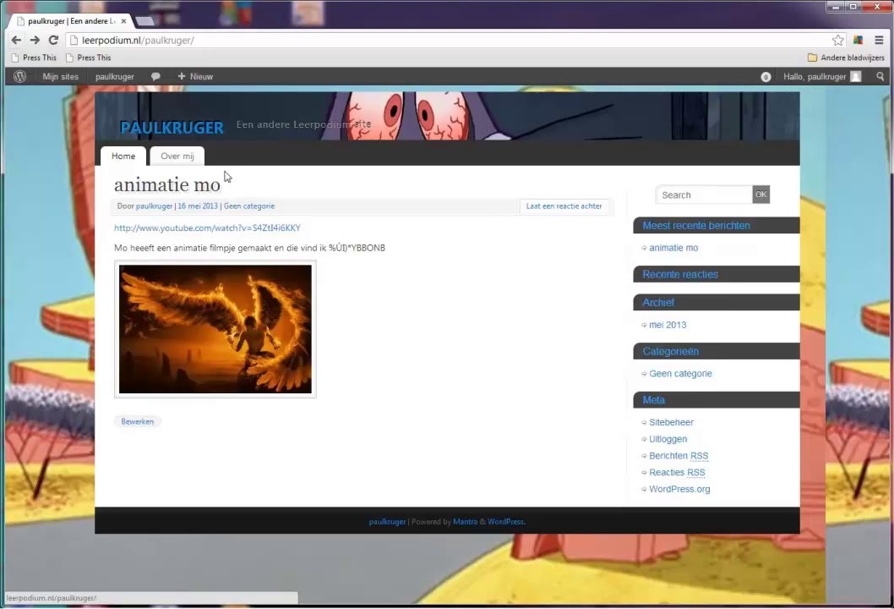
- Open the post for editing and add a new line below the image saying that the maker "is best!!"
{"action": "left_click", "coordinate": [139, 422]}
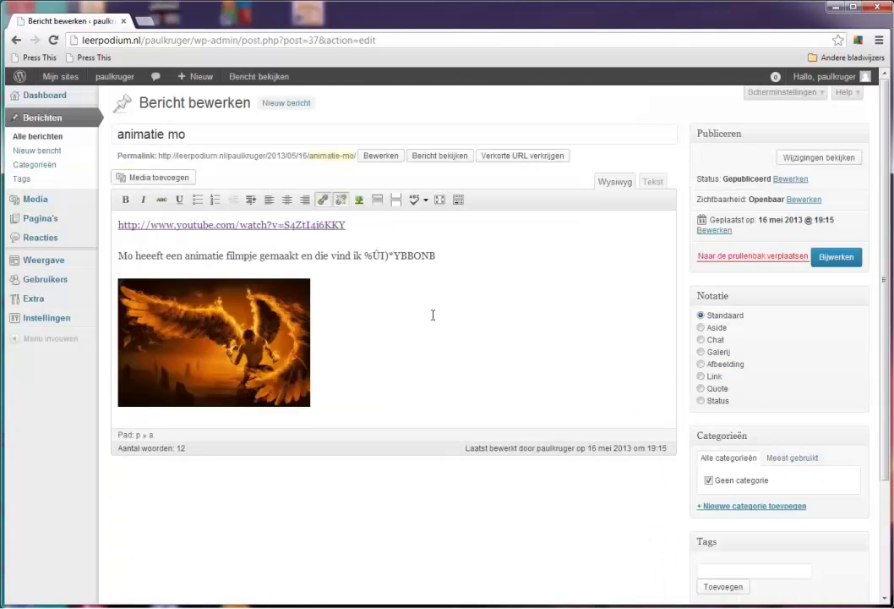
{"action": "scroll", "coordinate": [424, 318], "scroll_direction": "down", "scroll_amount": 1}
{"action": "scroll", "coordinate": [423, 318], "scroll_direction": "down", "scroll_amount": 1}
{"action": "left_click", "coordinate": [328, 273]}
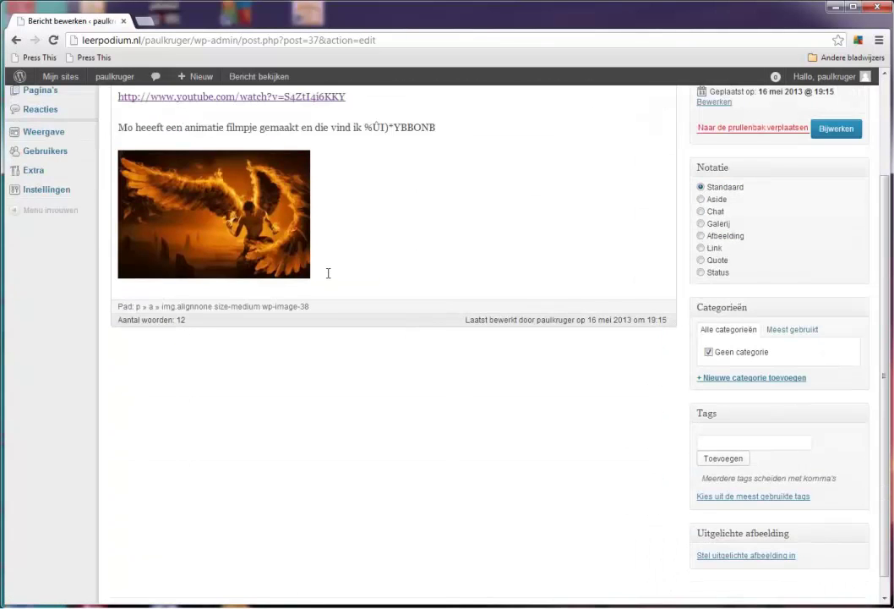
{"action": "left_click", "coordinate": [328, 273]}
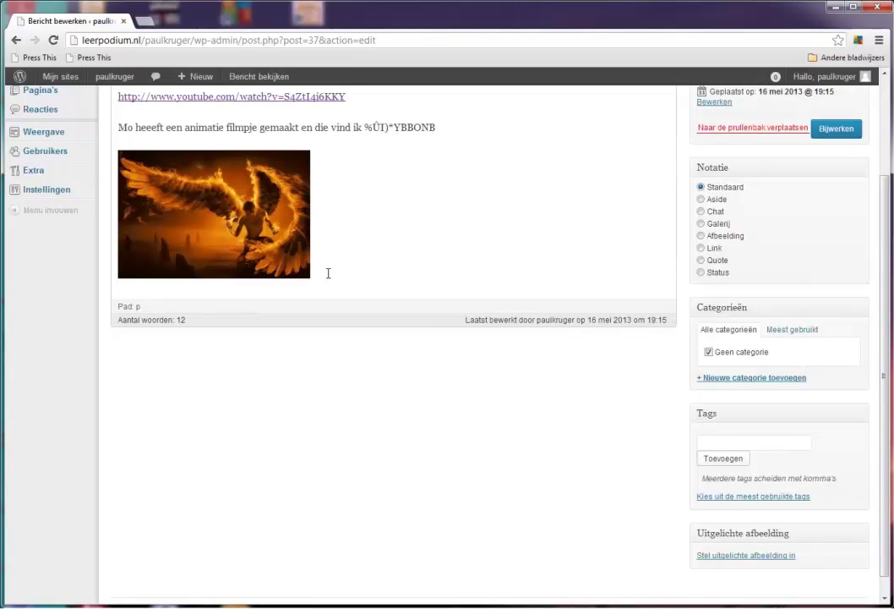
{"action": "type", "text": "Mo"}
{"action": "key", "text": "BackSpace"}
{"action": "key", "text": "BackSpace"}
{"action": "key", "text": "Return"}
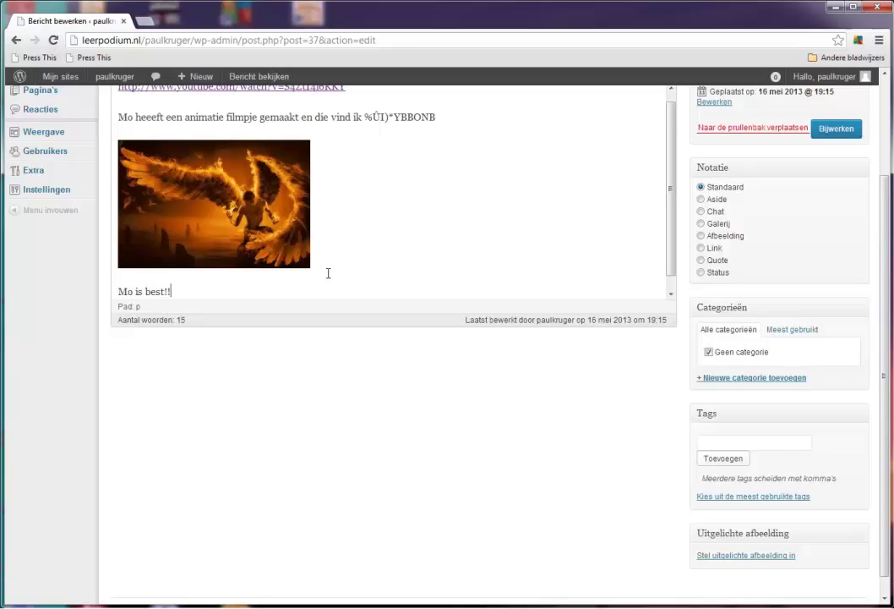
- Examine the image's basic and advanced edit settings, and close them without changing anything
{"action": "left_click", "coordinate": [191, 212]}
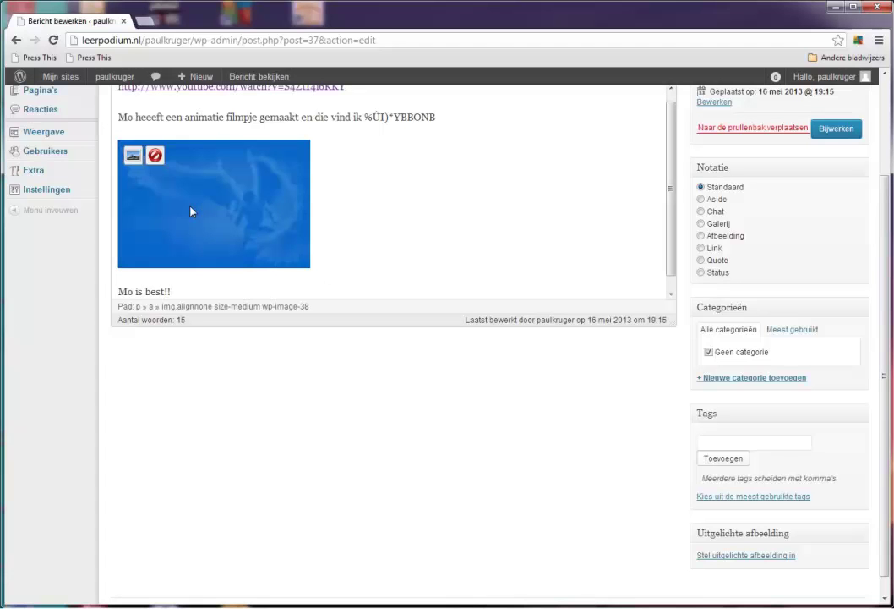
{"action": "left_click", "coordinate": [133, 156]}
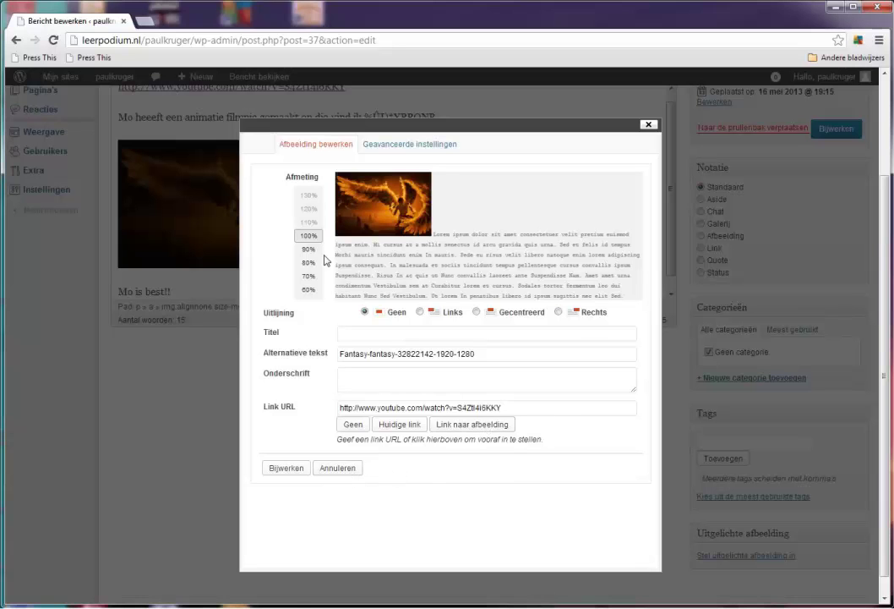
{"action": "left_click", "coordinate": [387, 147]}
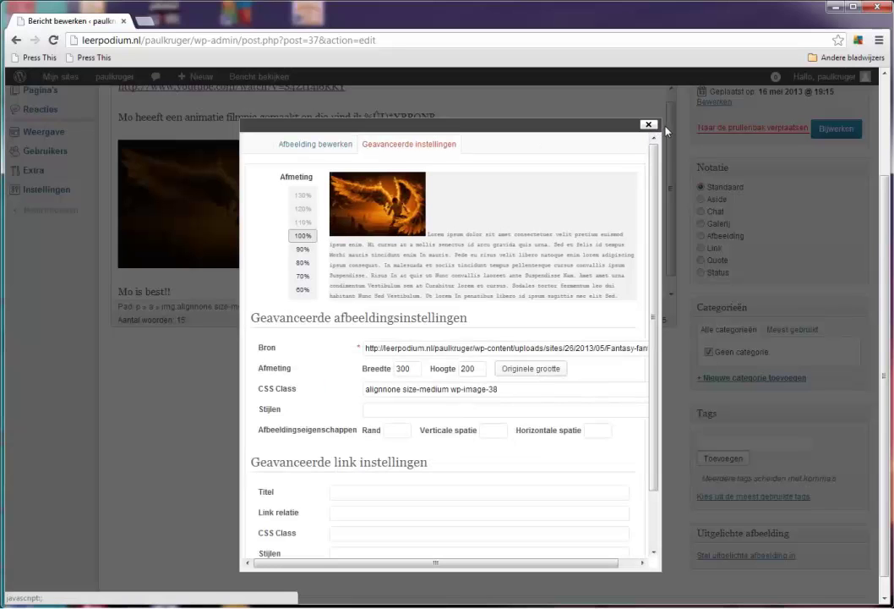
{"action": "left_click", "coordinate": [309, 145]}
{"action": "left_click", "coordinate": [648, 125]}
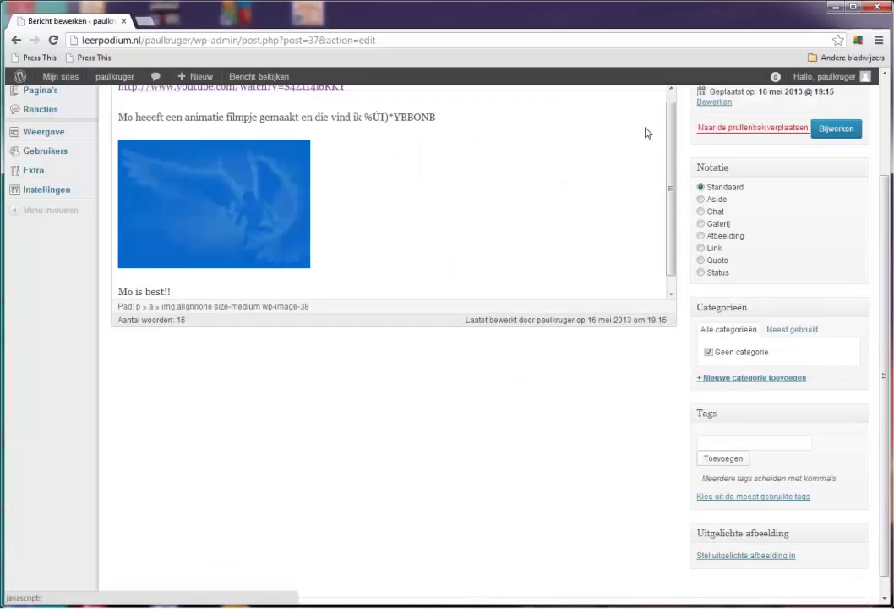
- Deselect the image and update the published post with the added line
{"action": "left_click", "coordinate": [359, 259]}
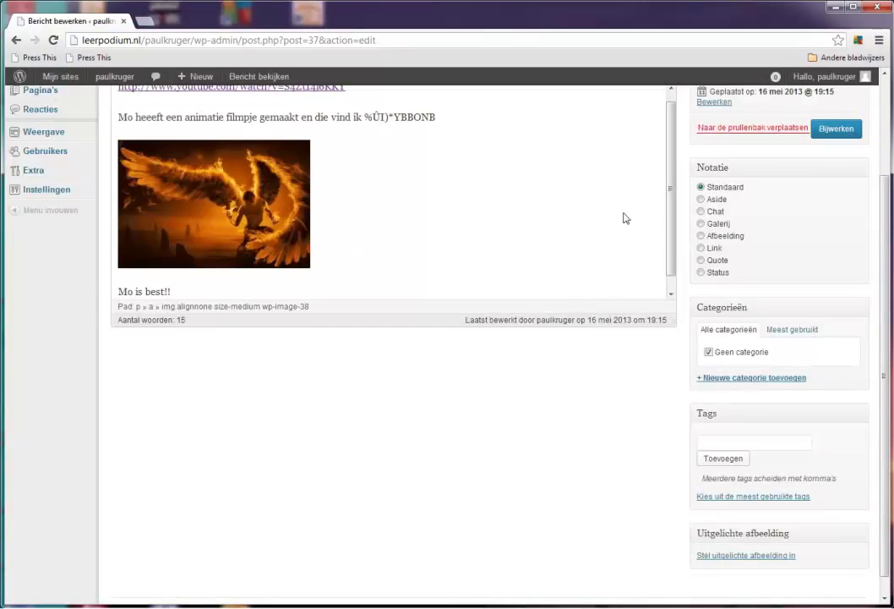
{"action": "left_click", "coordinate": [829, 129]}
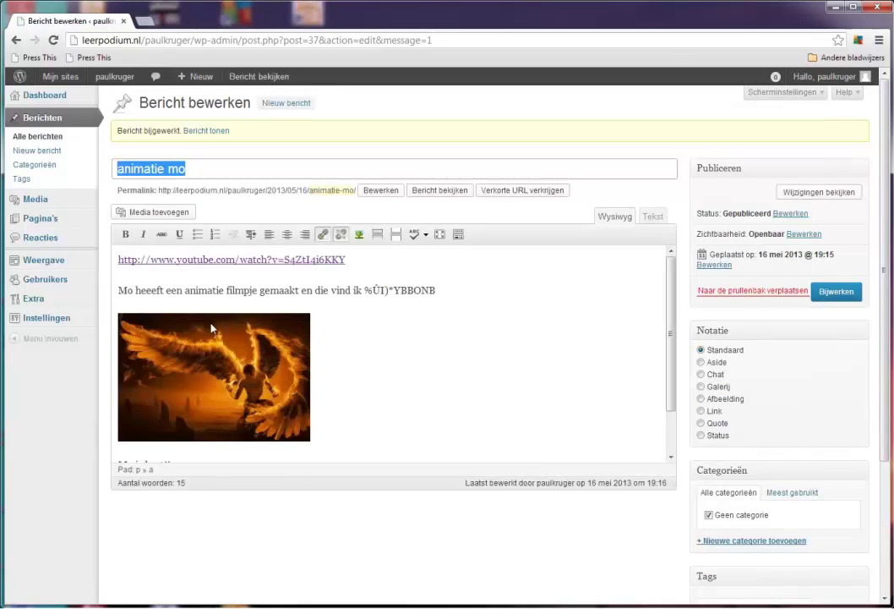
- Start a new post with the title "Les van vandaag"
{"action": "left_click", "coordinate": [35, 158]}
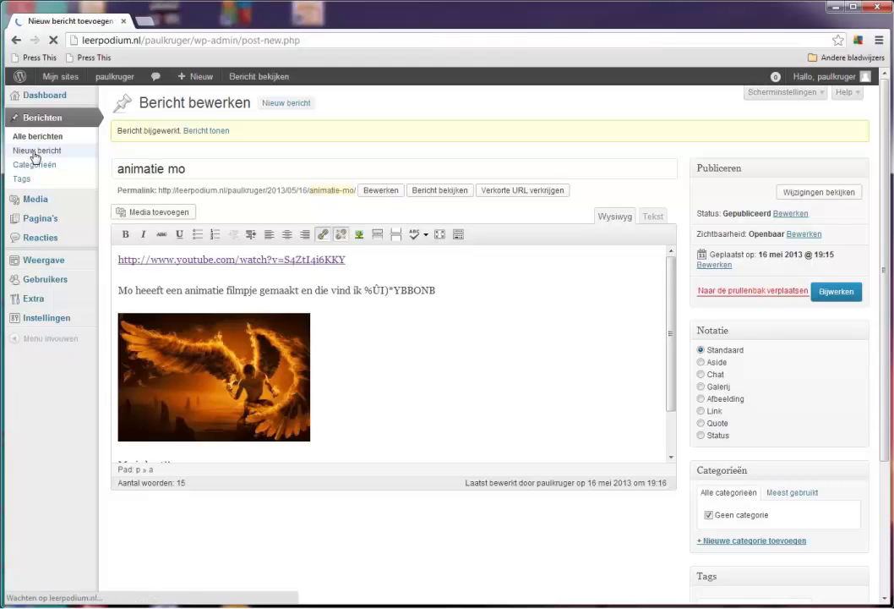
{"action": "left_click", "coordinate": [131, 131]}
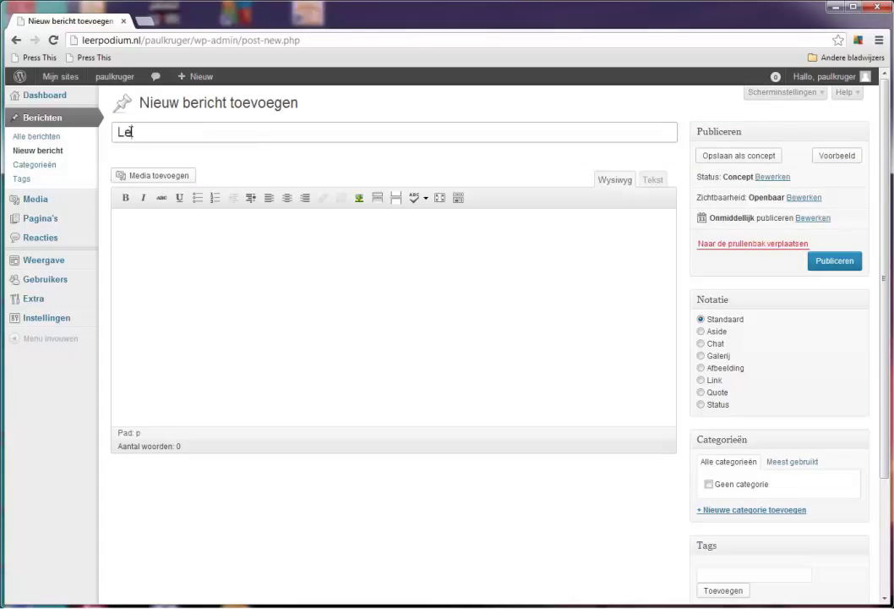
{"action": "type", "text": "Les van vandaag"}
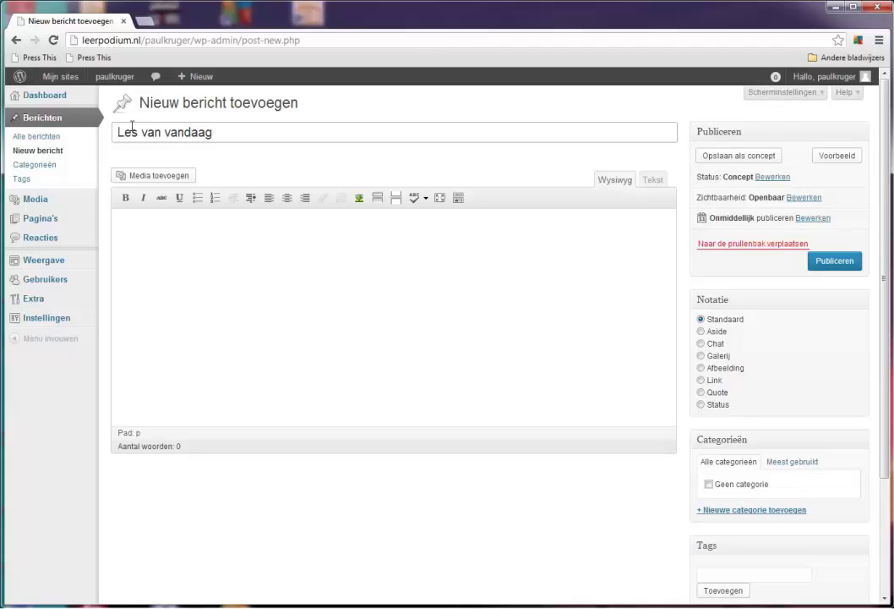
- Write the body sentence "De les van vandaag was ongelooflijk saai!!!", correcting the spelling of "ongelooflijk"
{"action": "left_click", "coordinate": [133, 216]}
{"action": "type", "text": "De les van vandaag was"}
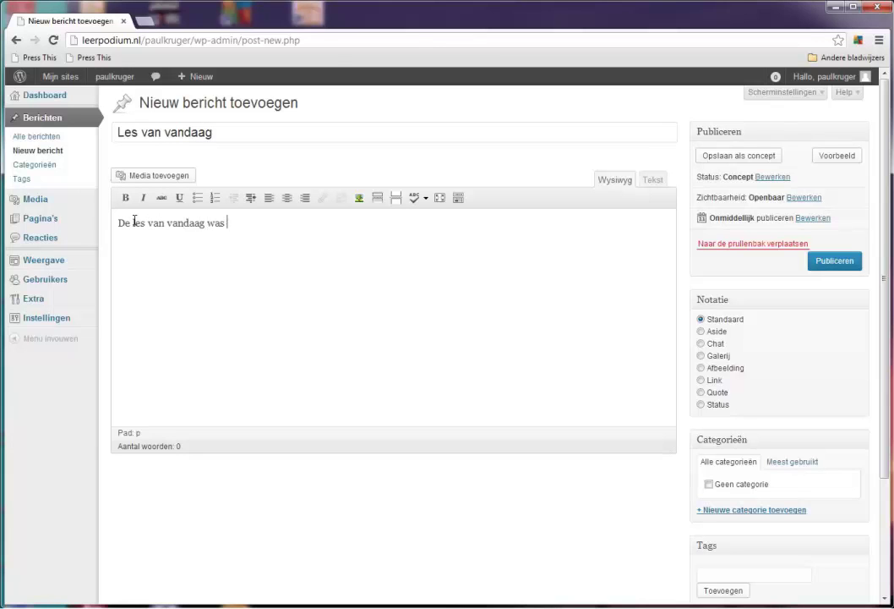
{"action": "type", "text": " ongeloflijk saai"}
{"action": "left_click_drag", "start_coordinate": [273, 223], "coordinate": [254, 224]}
{"action": "type", "text": "oflijko"}
{"action": "left_click", "coordinate": [331, 234]}
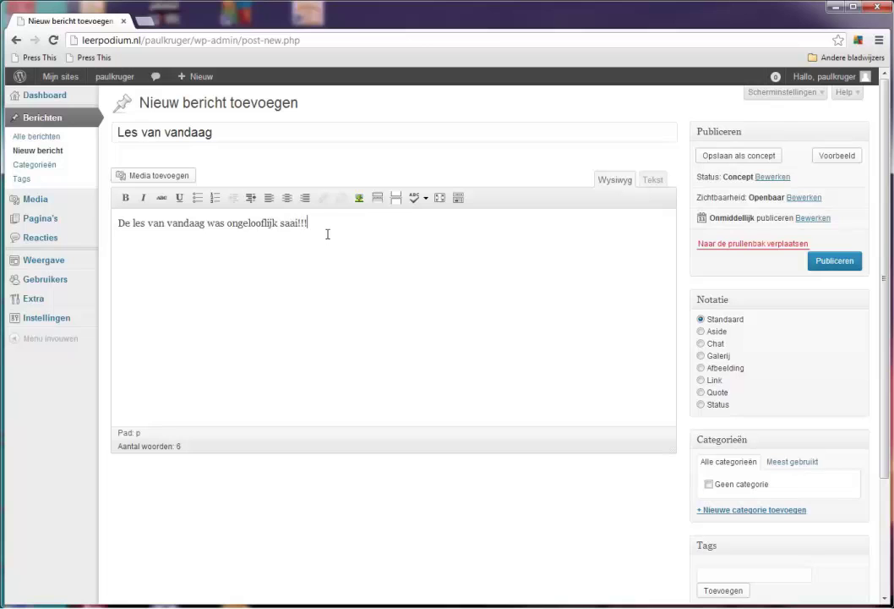
- Make the whole body sentence bold and underlined
{"action": "left_click_drag", "start_coordinate": [321, 224], "coordinate": [116, 226]}
{"action": "left_click", "coordinate": [123, 199]}
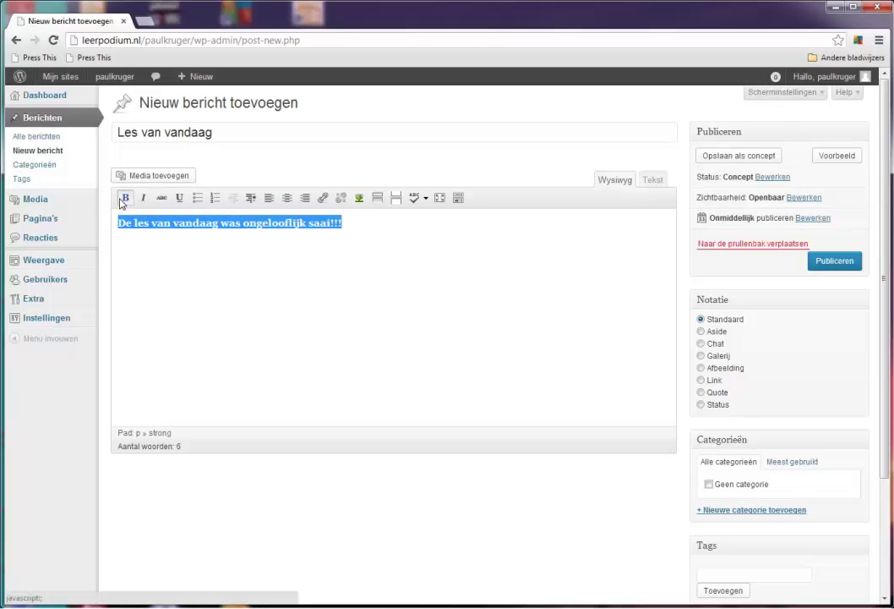
{"action": "left_click", "coordinate": [292, 268]}
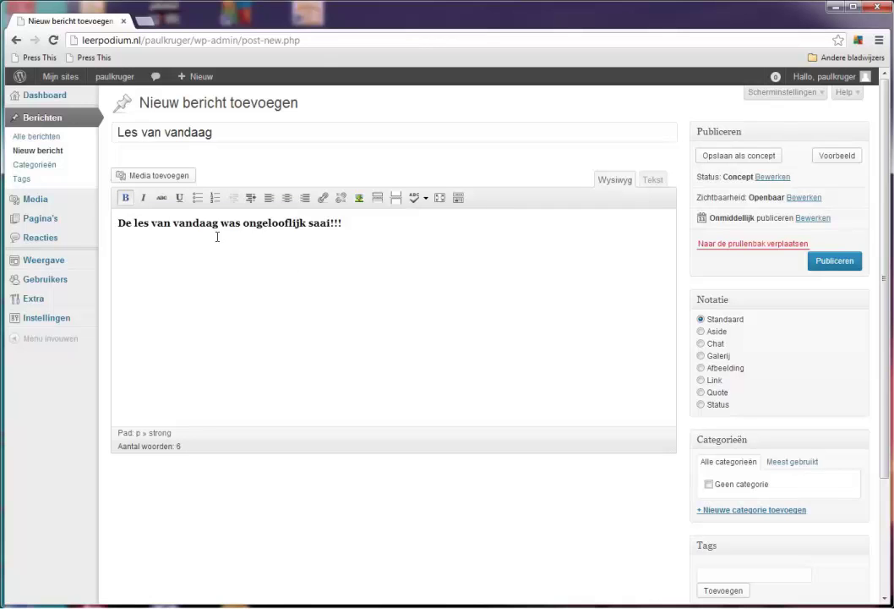
{"action": "left_click_drag", "start_coordinate": [342, 224], "coordinate": [101, 225]}
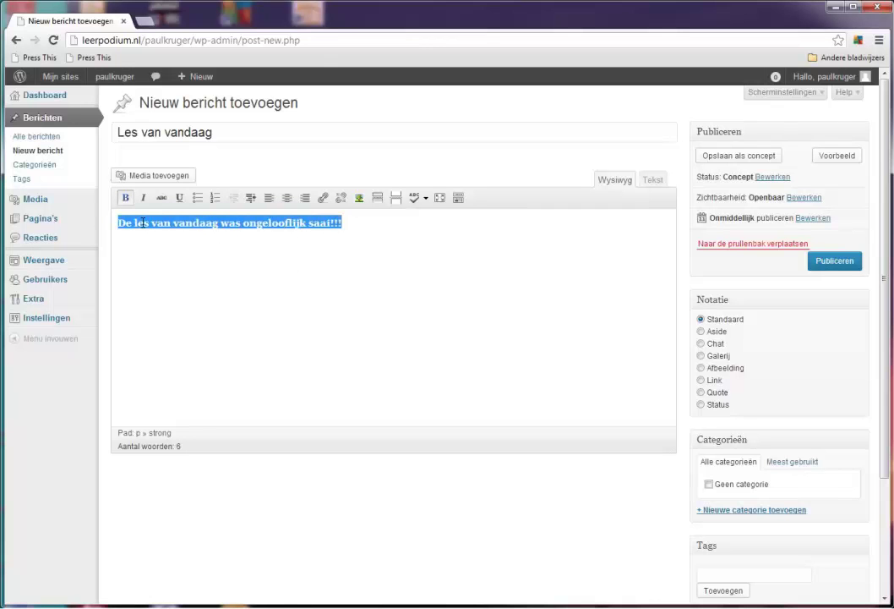
{"action": "left_click", "coordinate": [179, 198]}
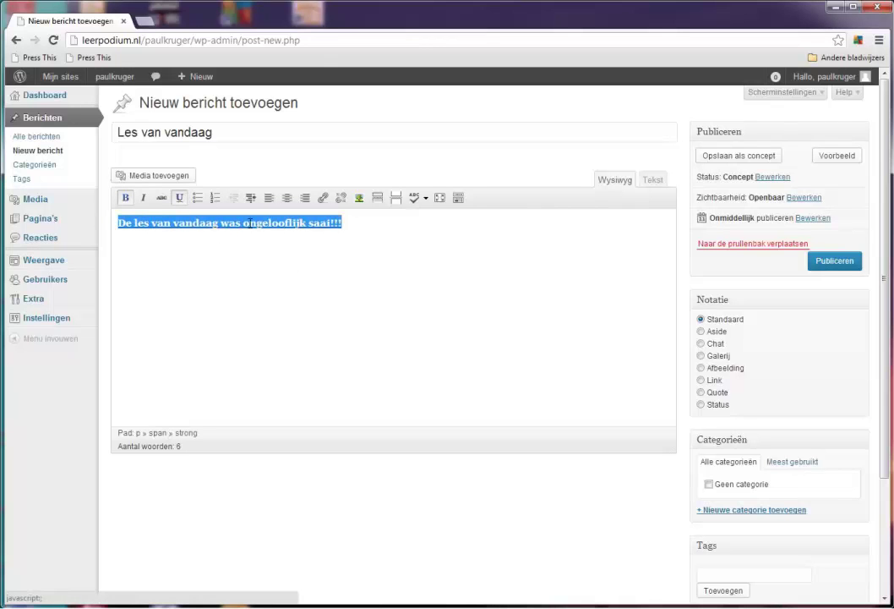
{"action": "left_click", "coordinate": [402, 236]}
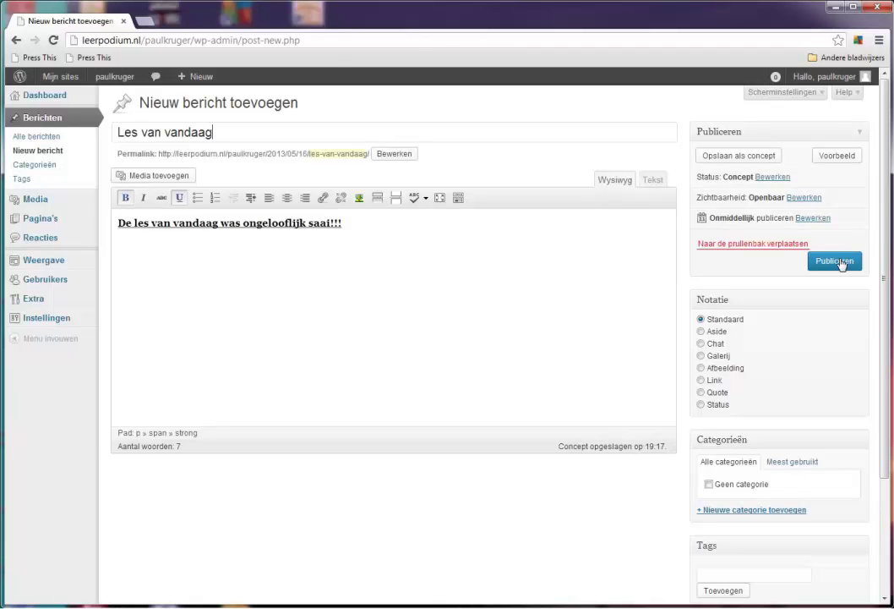
- Publish the new post and open the site's home page to view it
{"action": "left_click", "coordinate": [833, 262]}
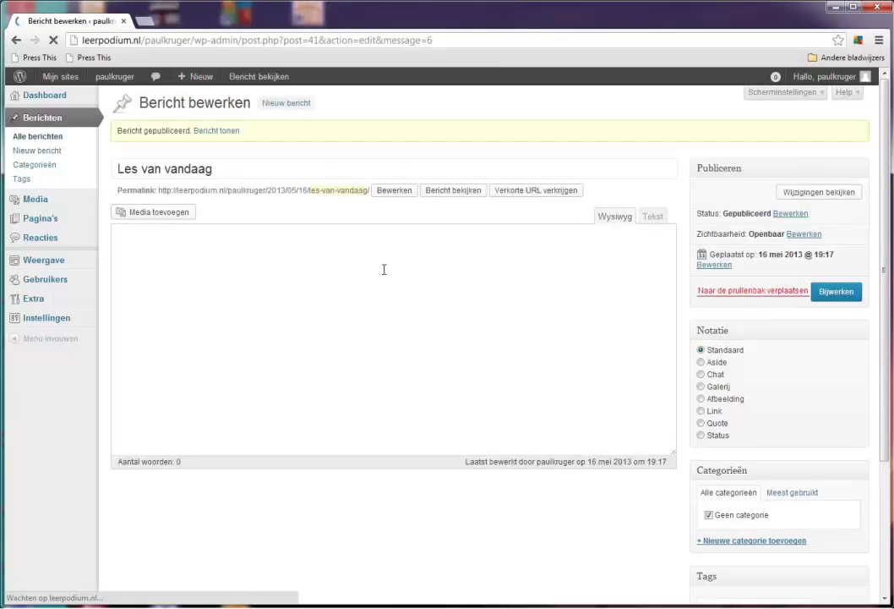
{"action": "mouse_move", "coordinate": [114, 77]}
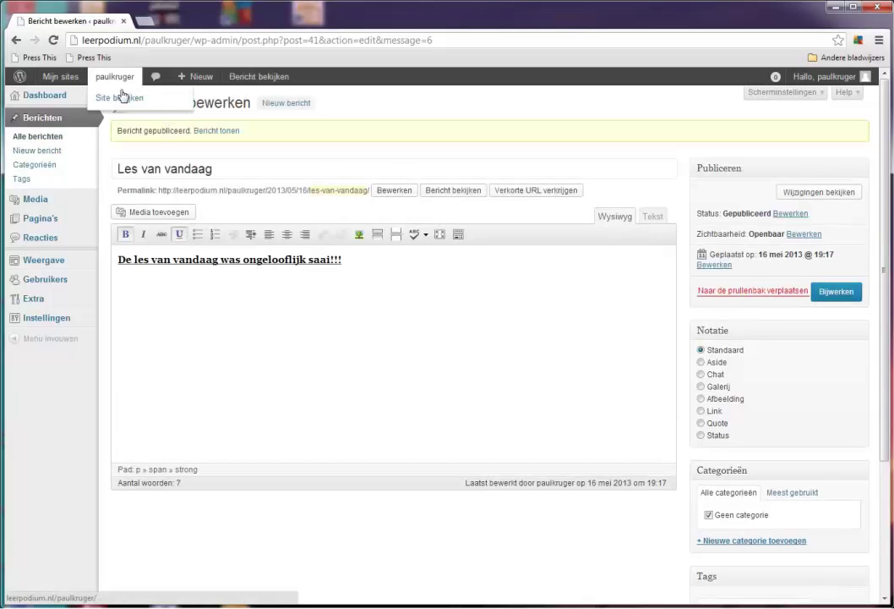
{"action": "left_click", "coordinate": [128, 101]}
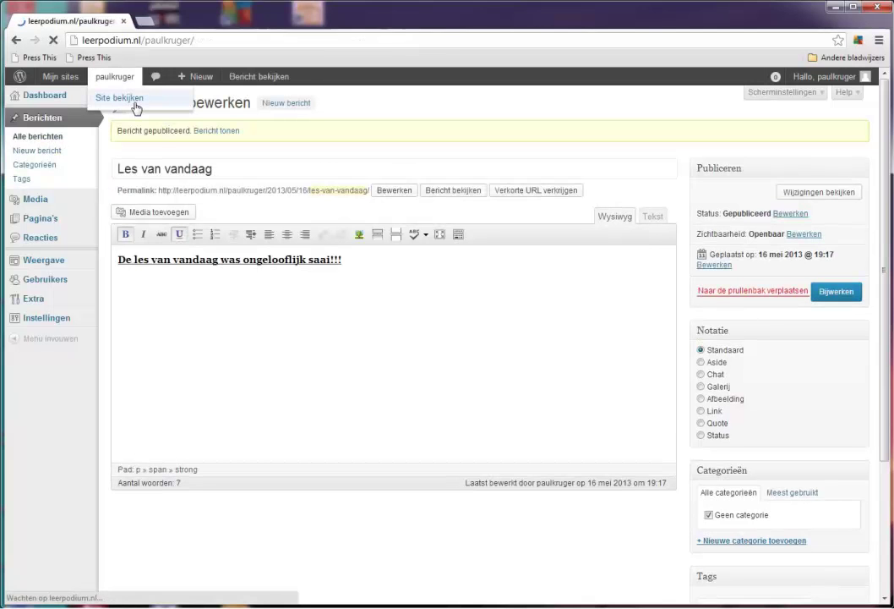